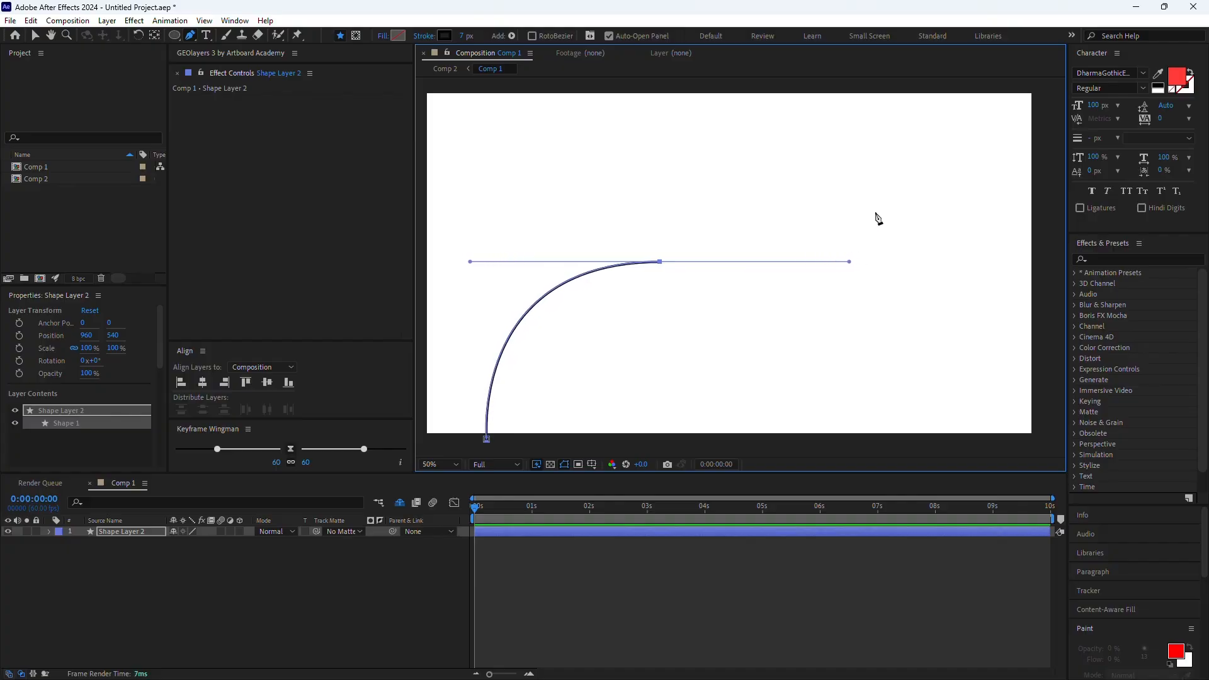
# Finish the S-shaped path with an end point in the upper-right part of the canvas and deselect the layer
pyautogui.click(866, 157)
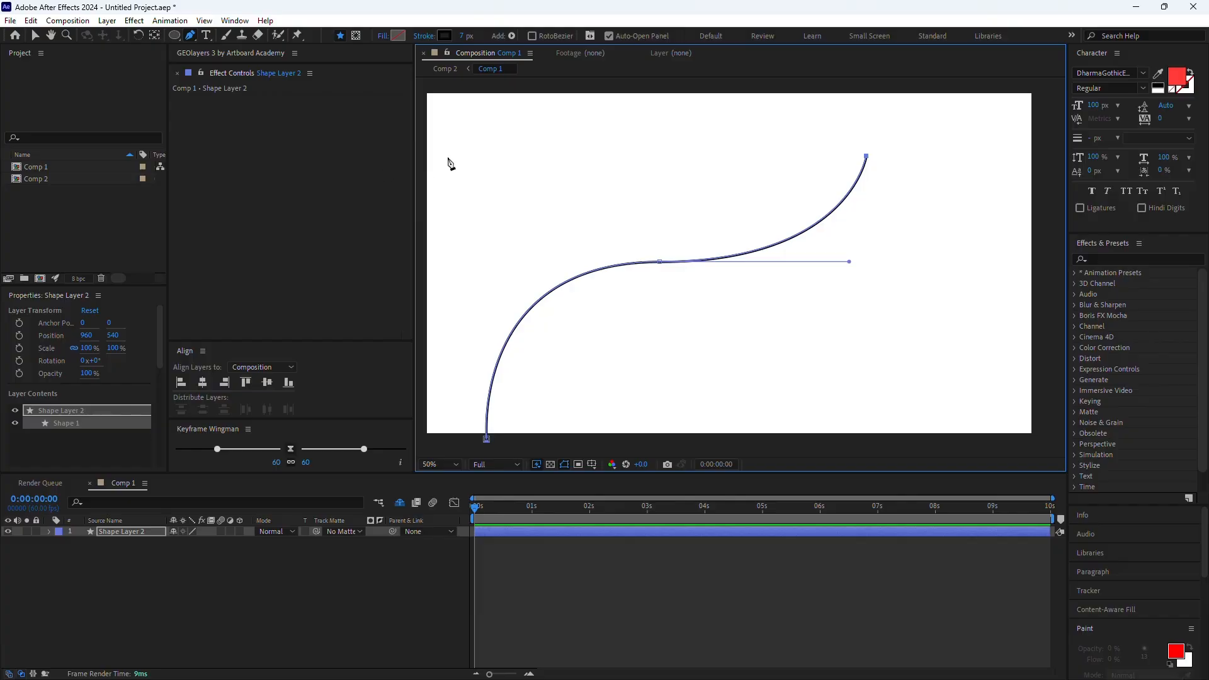
pyautogui.click(35, 36)
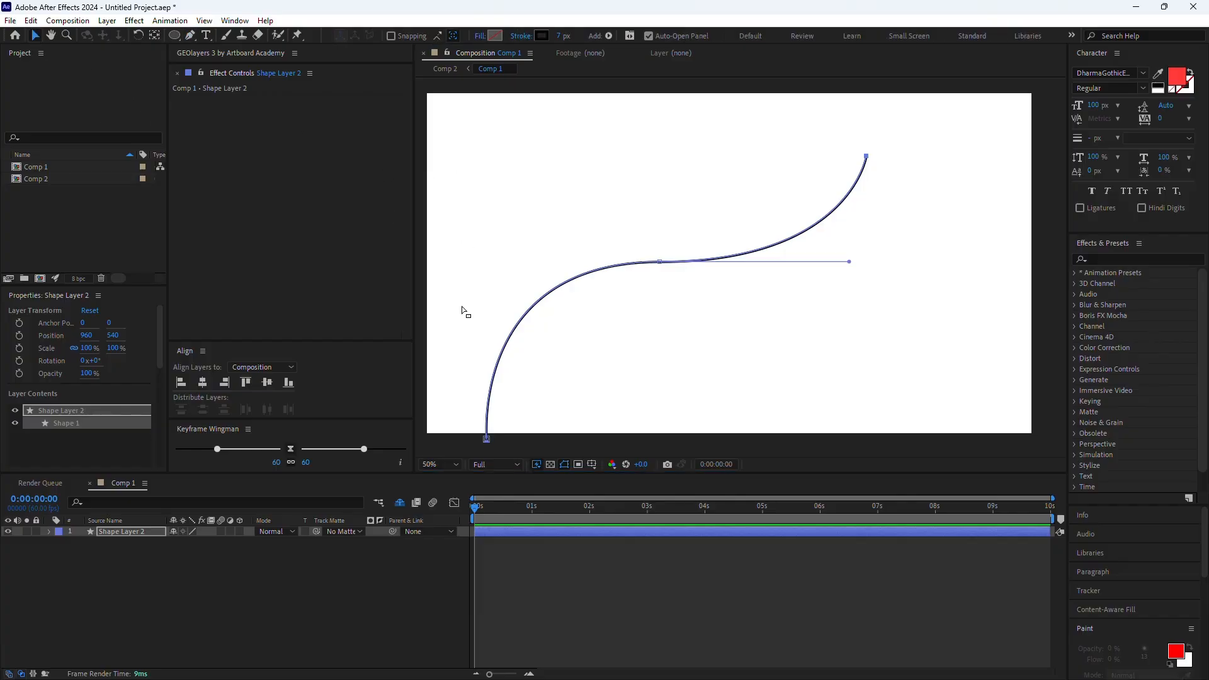
pyautogui.click(426, 558)
# Draw a small circle just above the curve's midpoint as a new shape layer, with no stroke and a black 000000 fill
pyautogui.click(174, 35)
pyautogui.moveTo(623, 242); pyautogui.dragTo(636, 255)
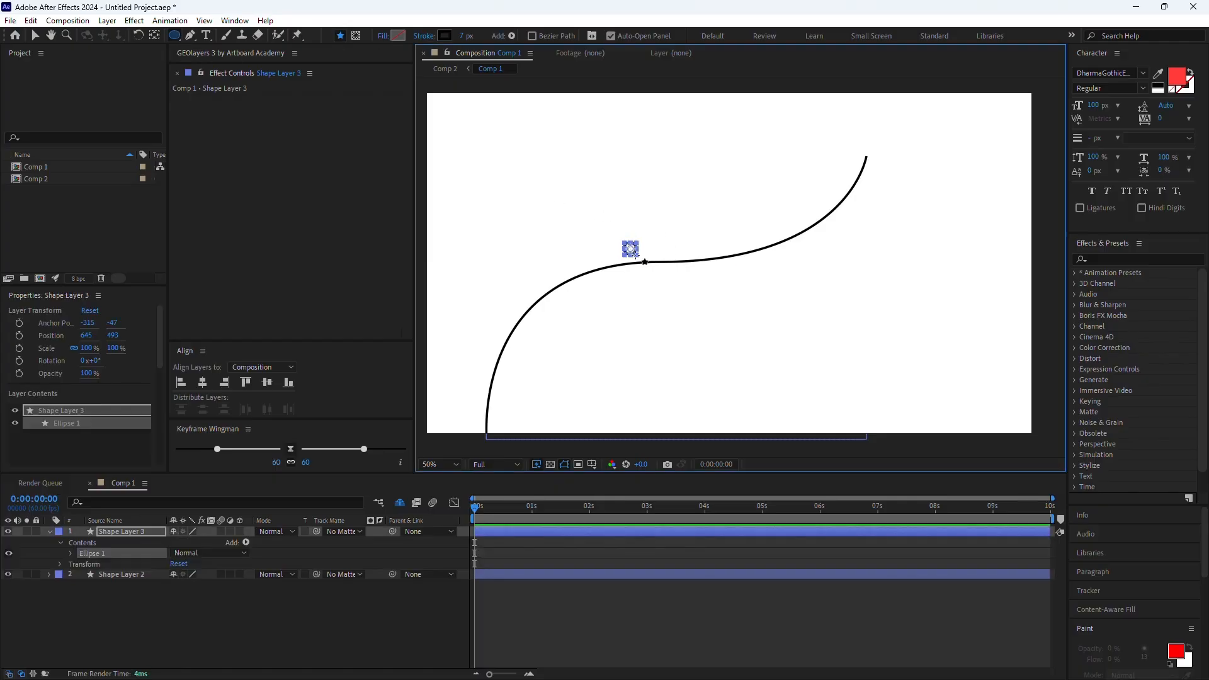
pyautogui.click(424, 39)
pyautogui.click(359, 141)
pyautogui.click(402, 214)
pyautogui.click(398, 35)
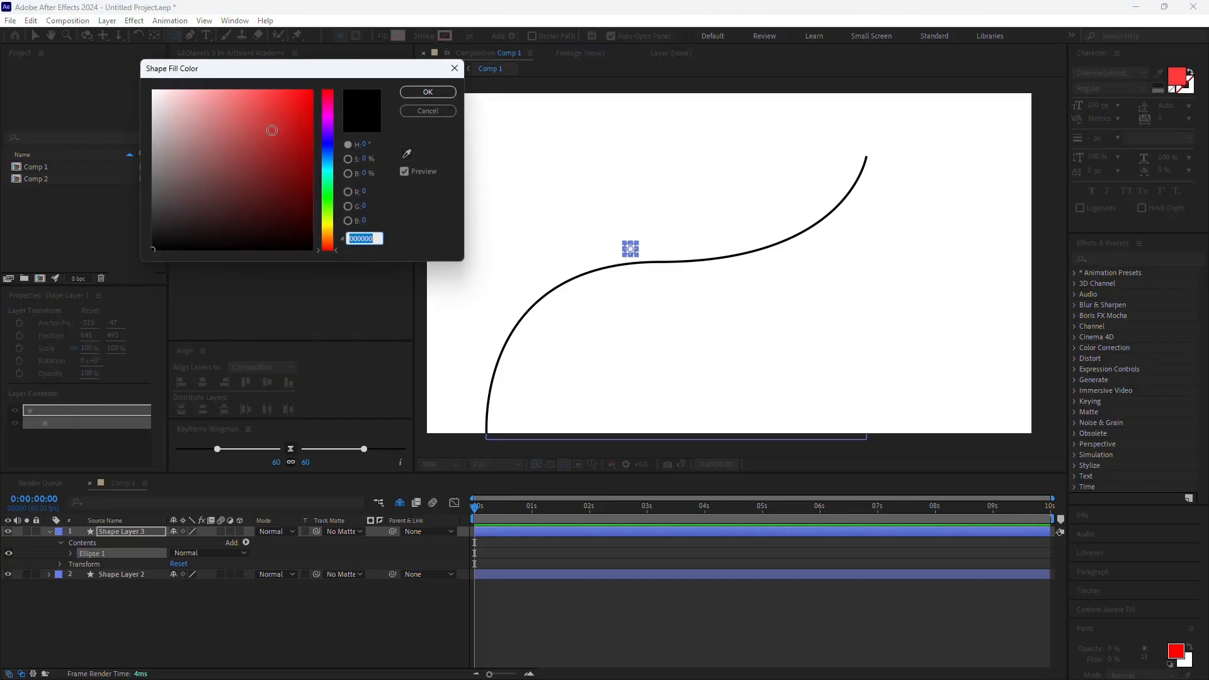
pyautogui.click(427, 92)
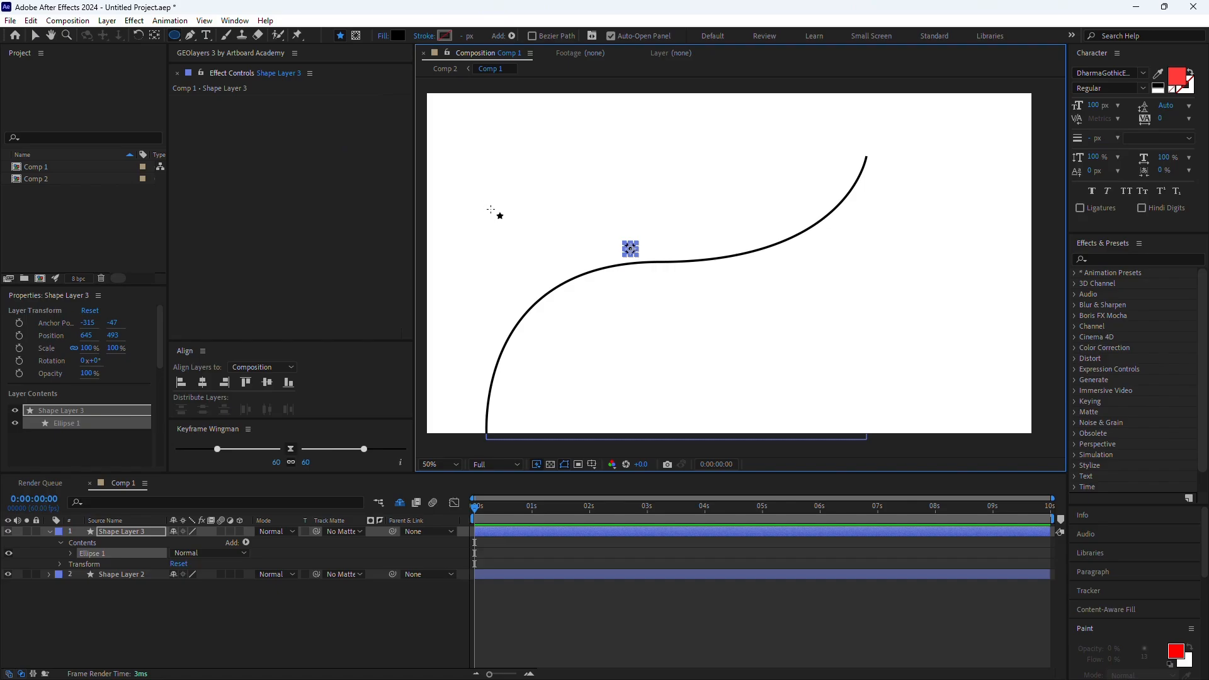
pyautogui.press('v')
pyautogui.click(647, 237)
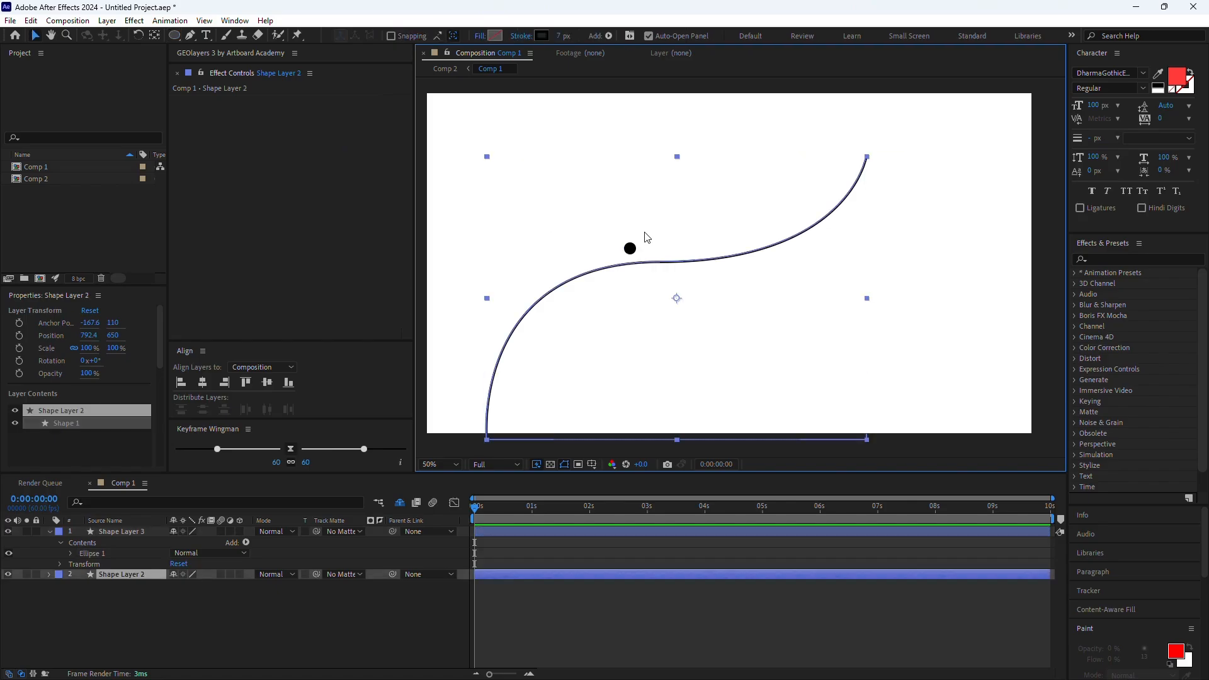
pyautogui.click(435, 343)
pyautogui.click(489, 389)
# Set a keyframe on the Path property of Shape 1 in Shape Layer 2 at 0:00:01:00 and copy the path
pyautogui.click(127, 574)
pyautogui.click(50, 575)
pyautogui.click(60, 586)
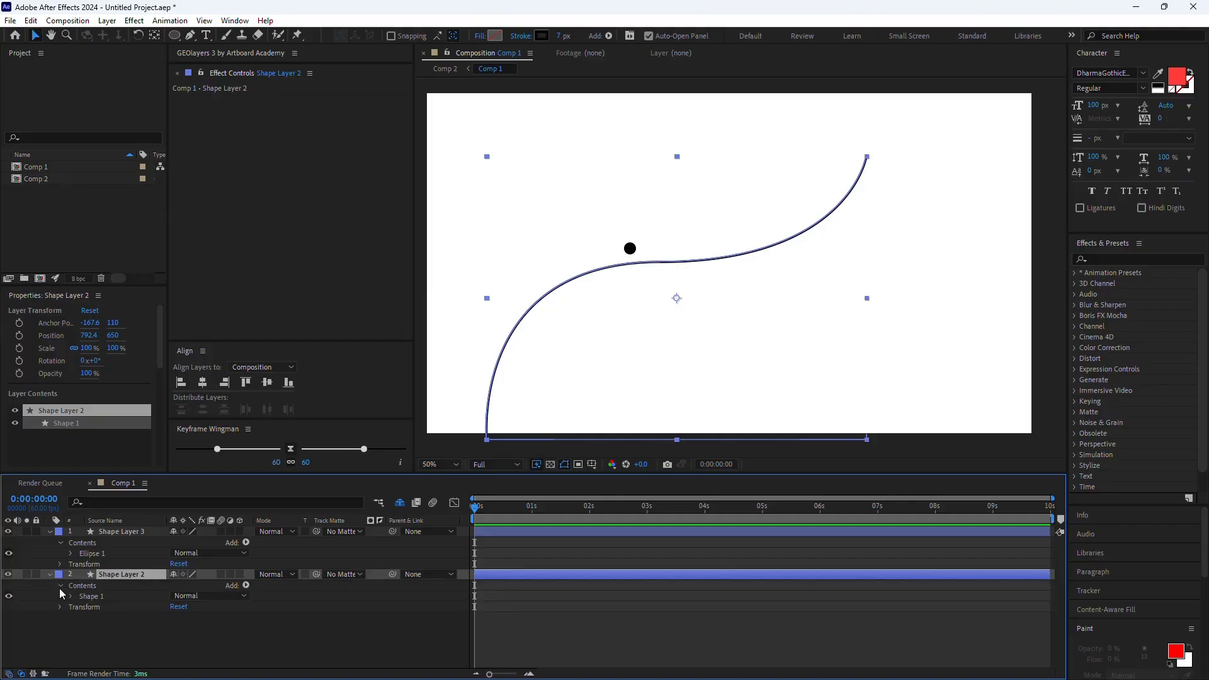
pyautogui.click(70, 596)
pyautogui.click(94, 607)
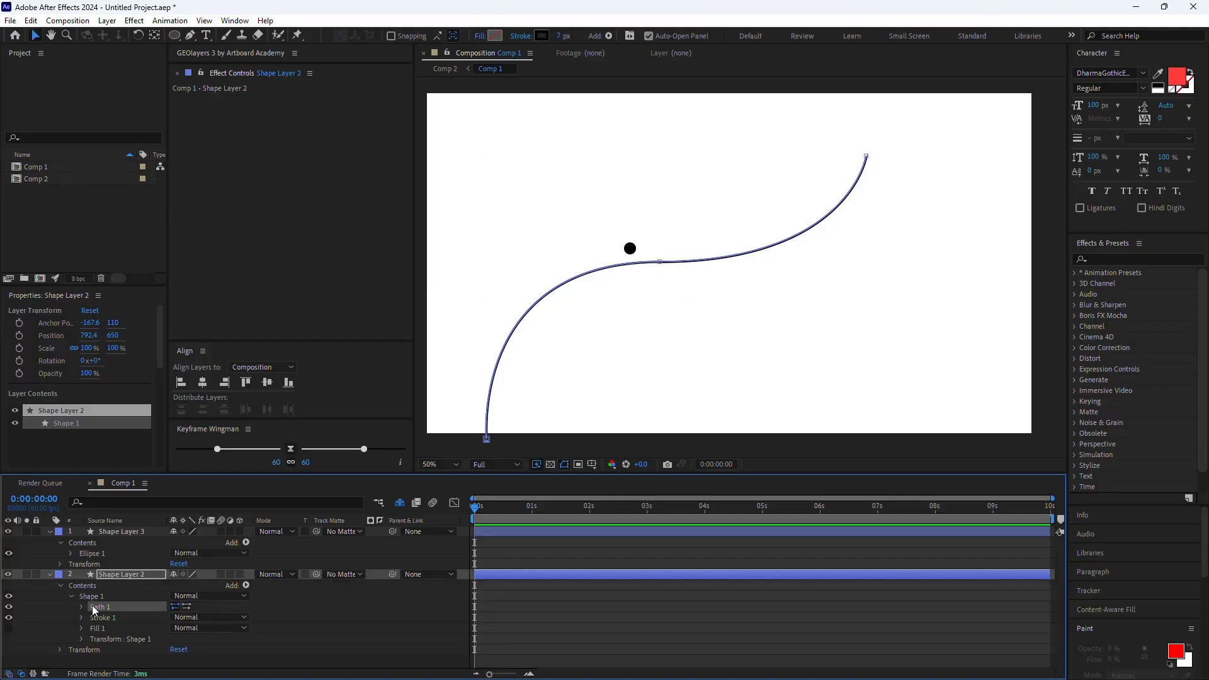
pyautogui.click(81, 608)
pyautogui.click(119, 619)
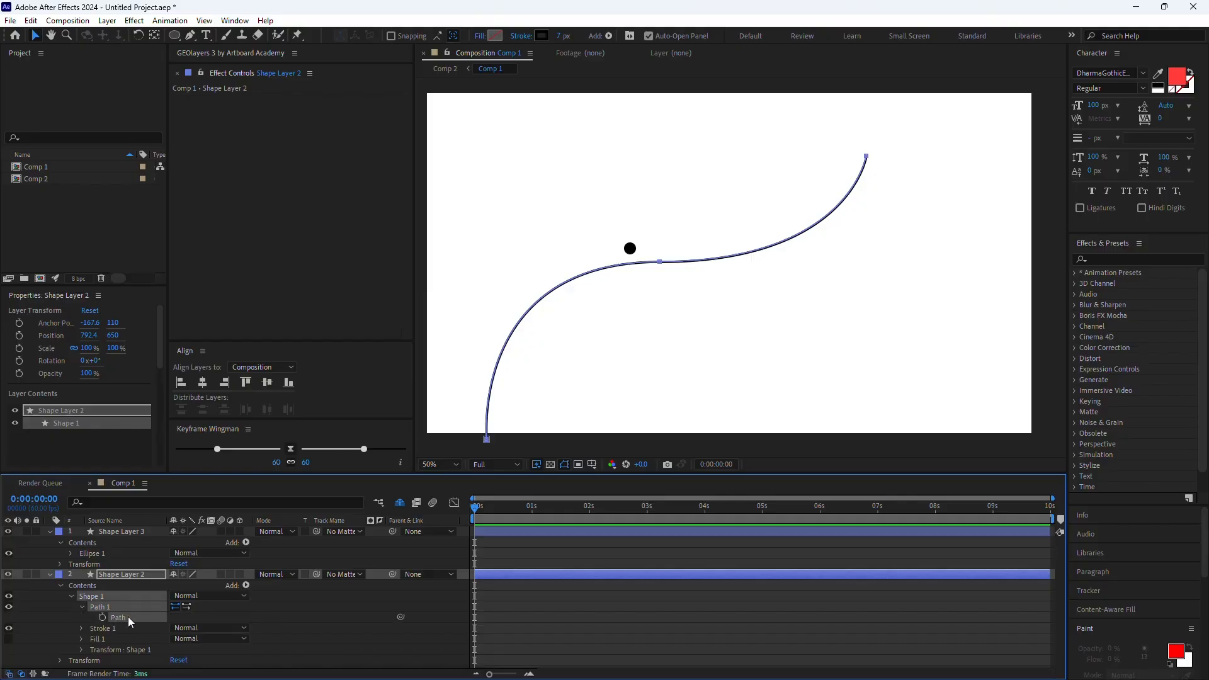
pyautogui.click(532, 508)
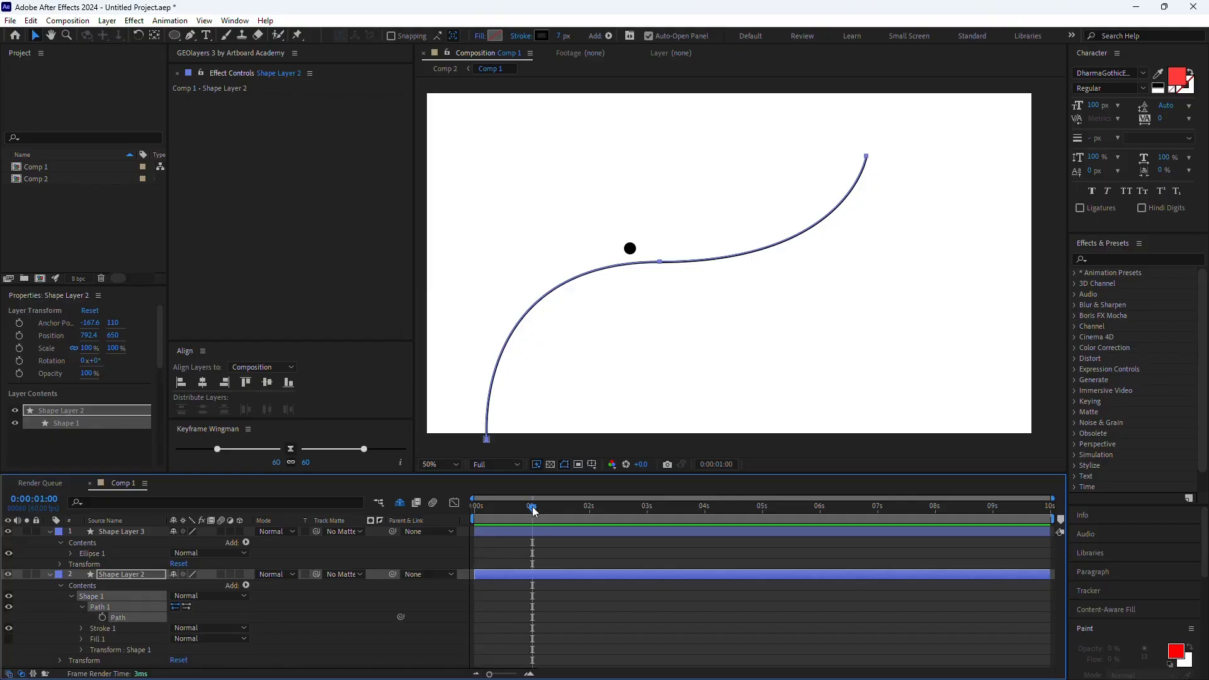
pyautogui.click(103, 617)
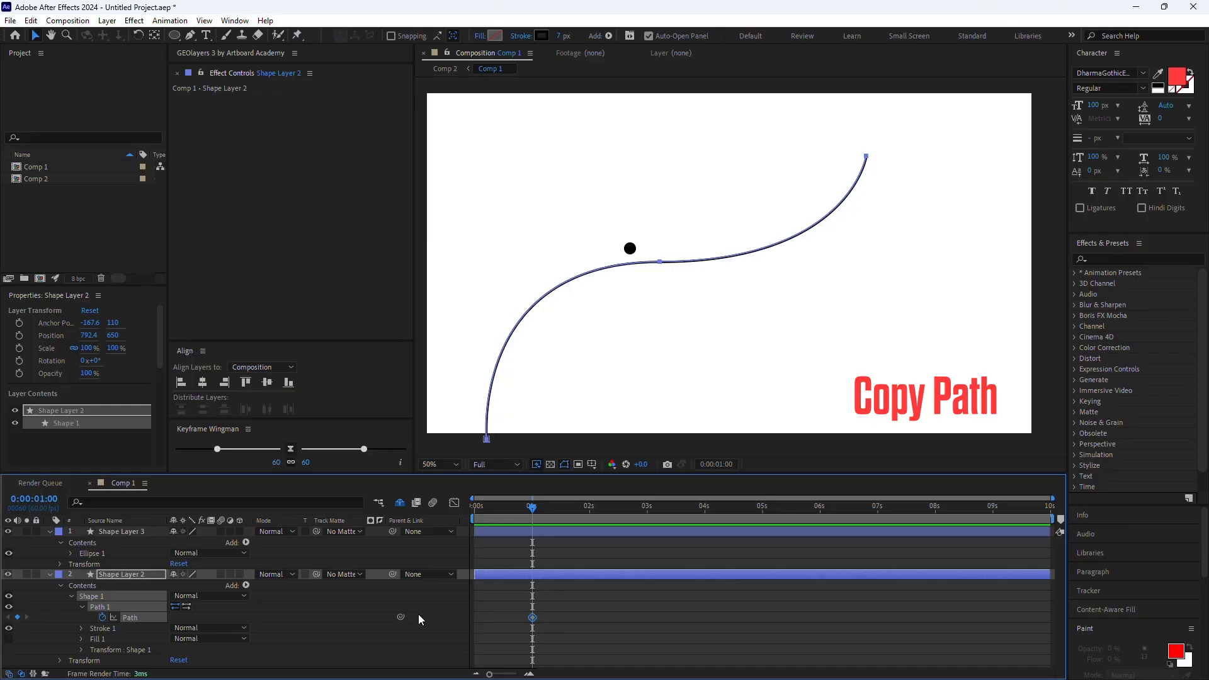
# Paste the copied path into the Position property of Shape Layer 3 at 0:00:01:00
pyautogui.click(82, 543)
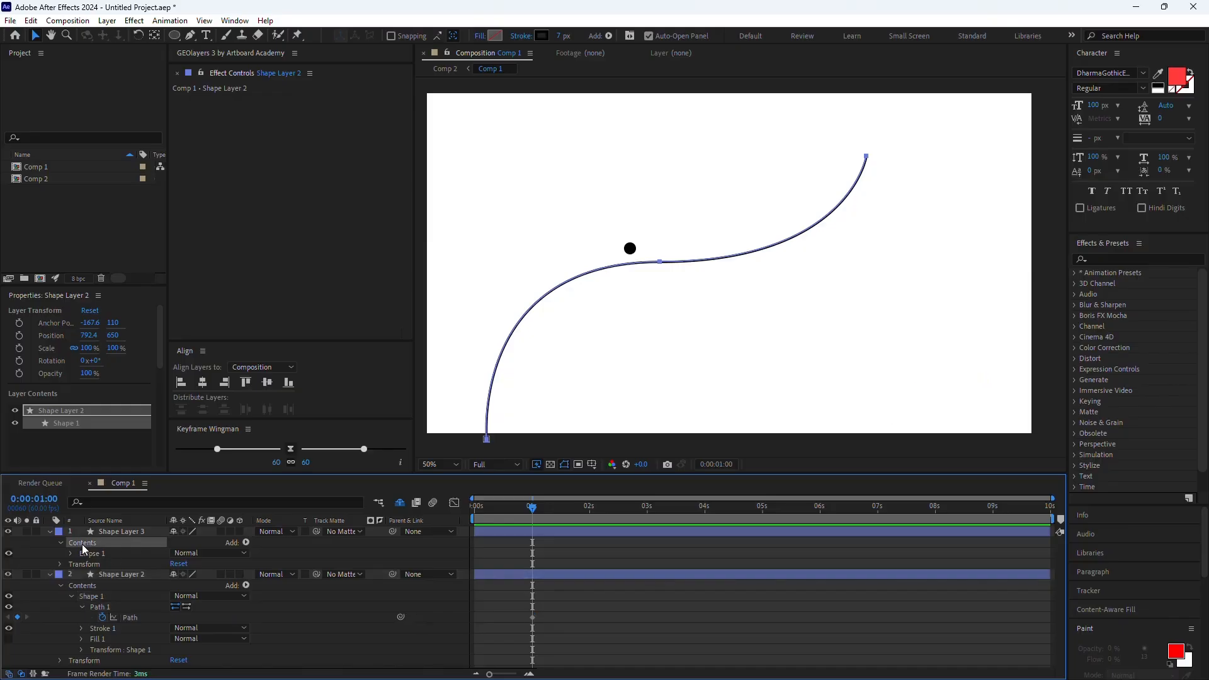
pyautogui.click(126, 532)
pyautogui.press('p')
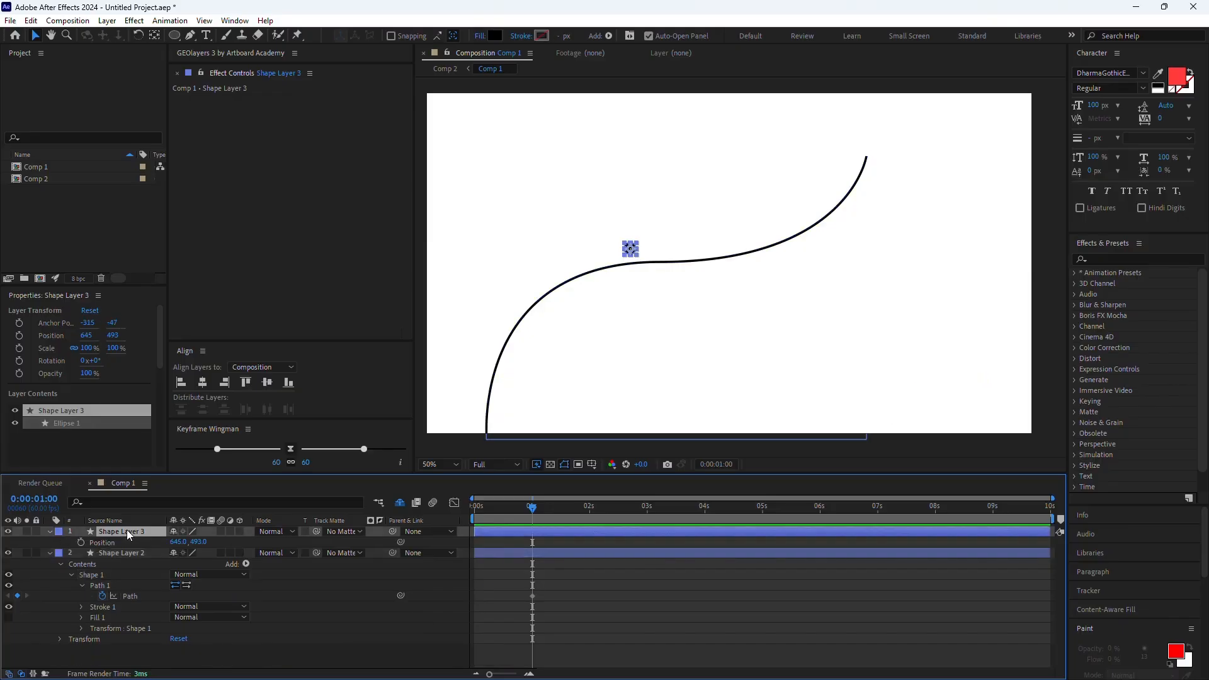
pyautogui.click(98, 543)
pyautogui.hotkey('ctrl', 'v')
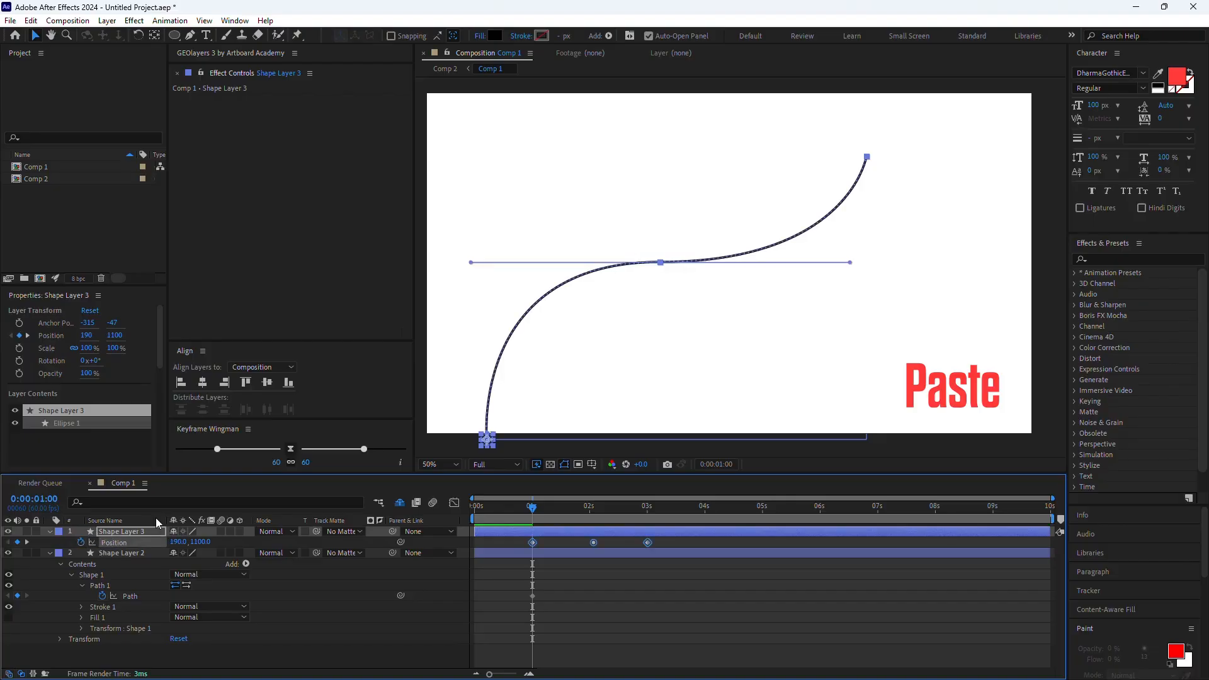
# Play the composition from just before 0:00:01:00 to check the circle's motion along the curve
pyautogui.moveTo(537, 519); pyautogui.dragTo(520, 541)
pyautogui.click(549, 592)
pyautogui.press('space')
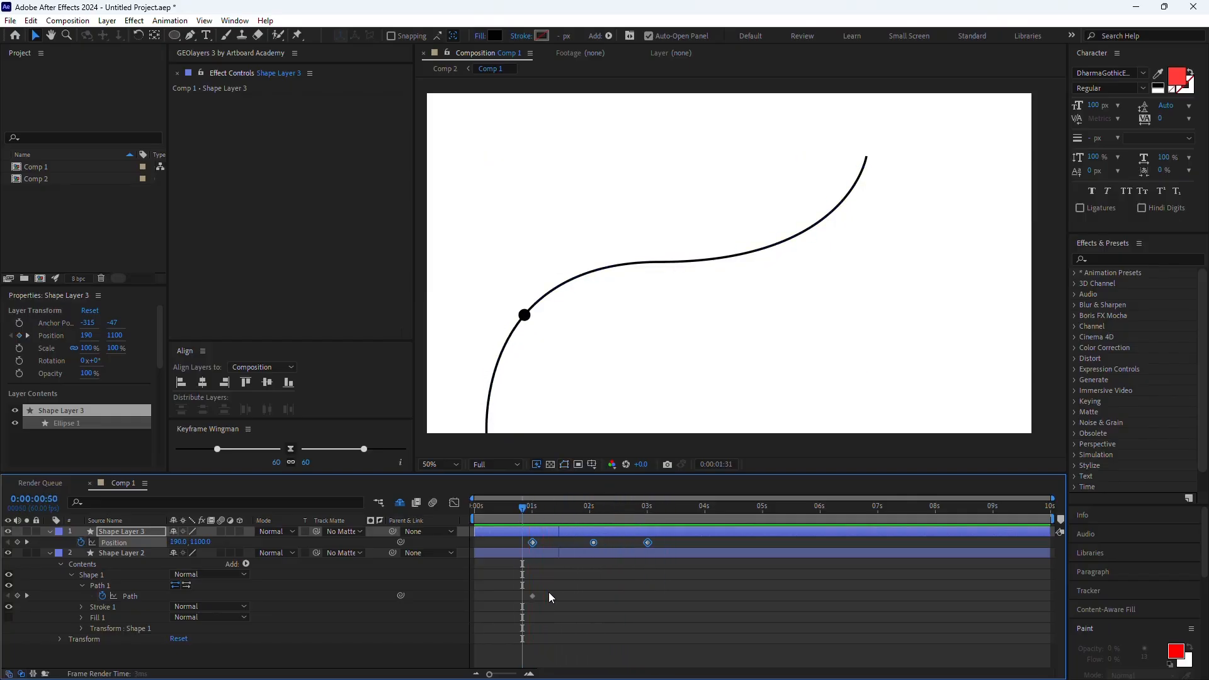
pyautogui.press('space')
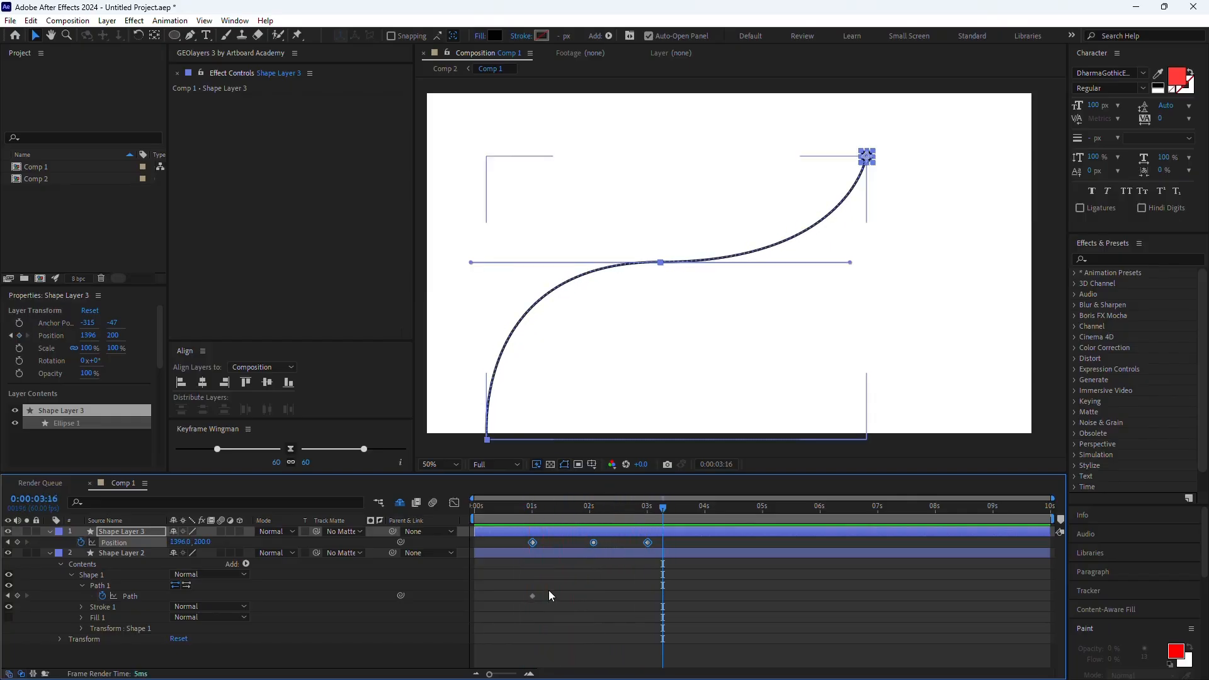
# Remove the Path keyframe at 0:00:01:00 from Shape Layer 2 and collapse the layer to its animated properties
pyautogui.moveTo(540, 506); pyautogui.dragTo(525, 507)
pyautogui.click(522, 592)
pyautogui.click(532, 596)
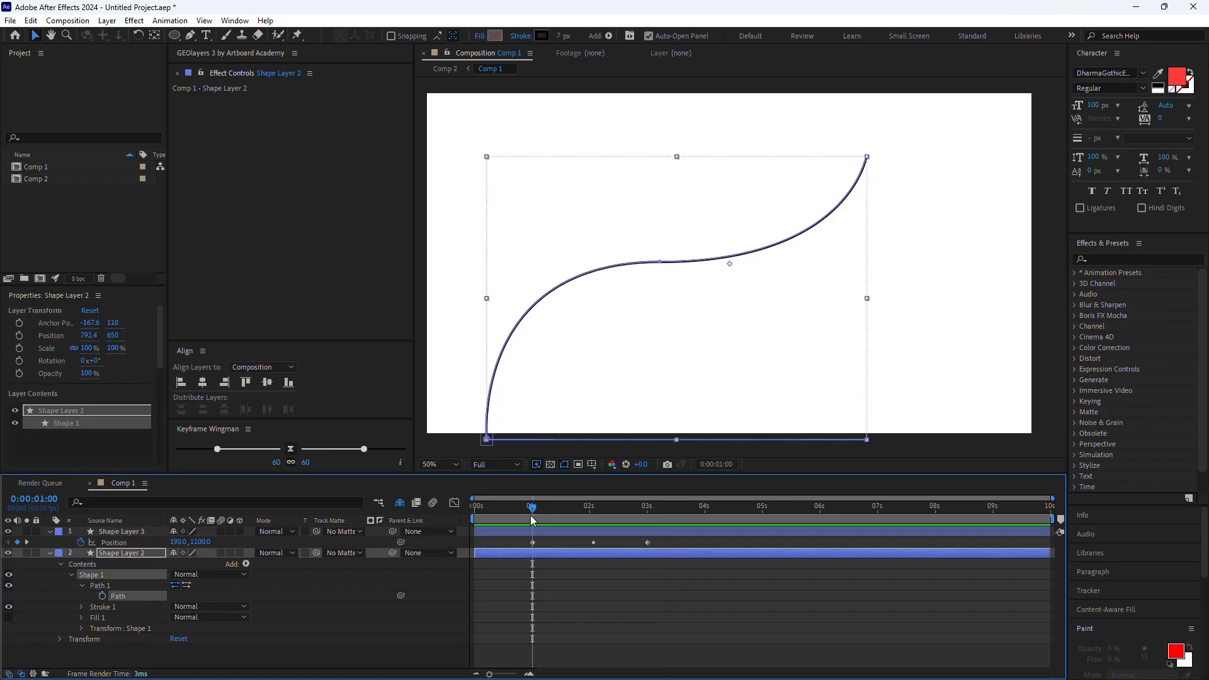
pyautogui.press('u')
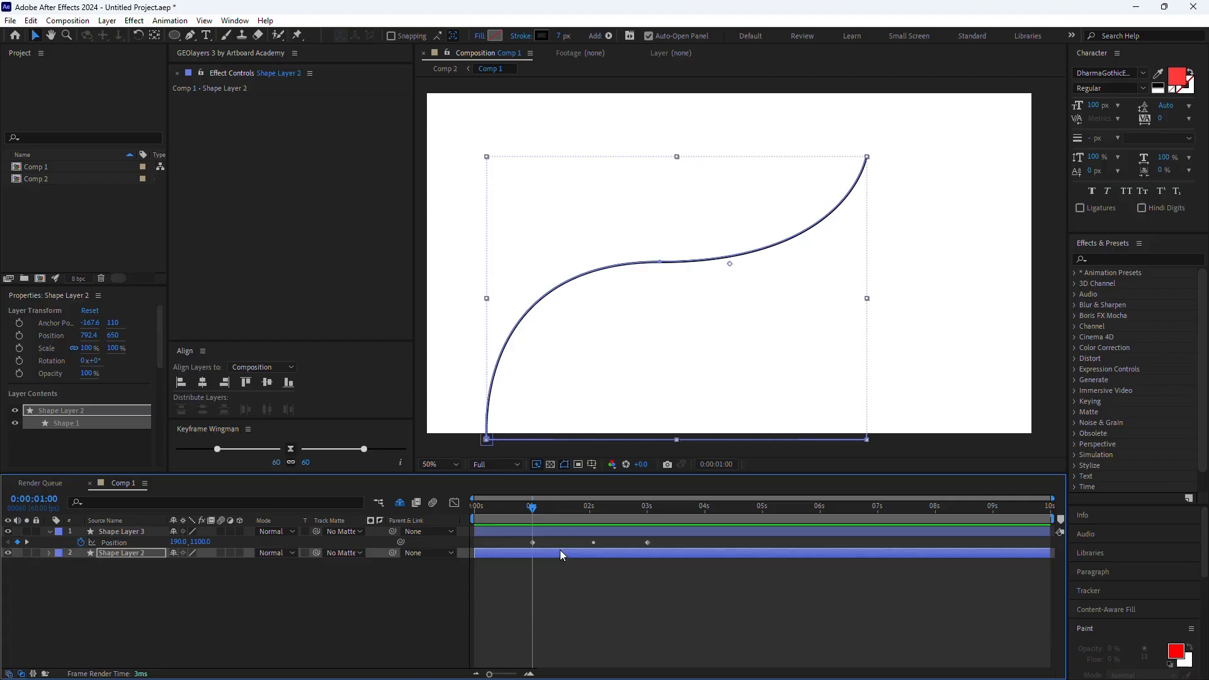
# Apply Easy Ease to all three Position keyframes of Shape Layer 3
pyautogui.moveTo(671, 570); pyautogui.dragTo(518, 535)
pyautogui.rightClick(530, 543)
pyautogui.click(574, 505)
pyautogui.press('F9')
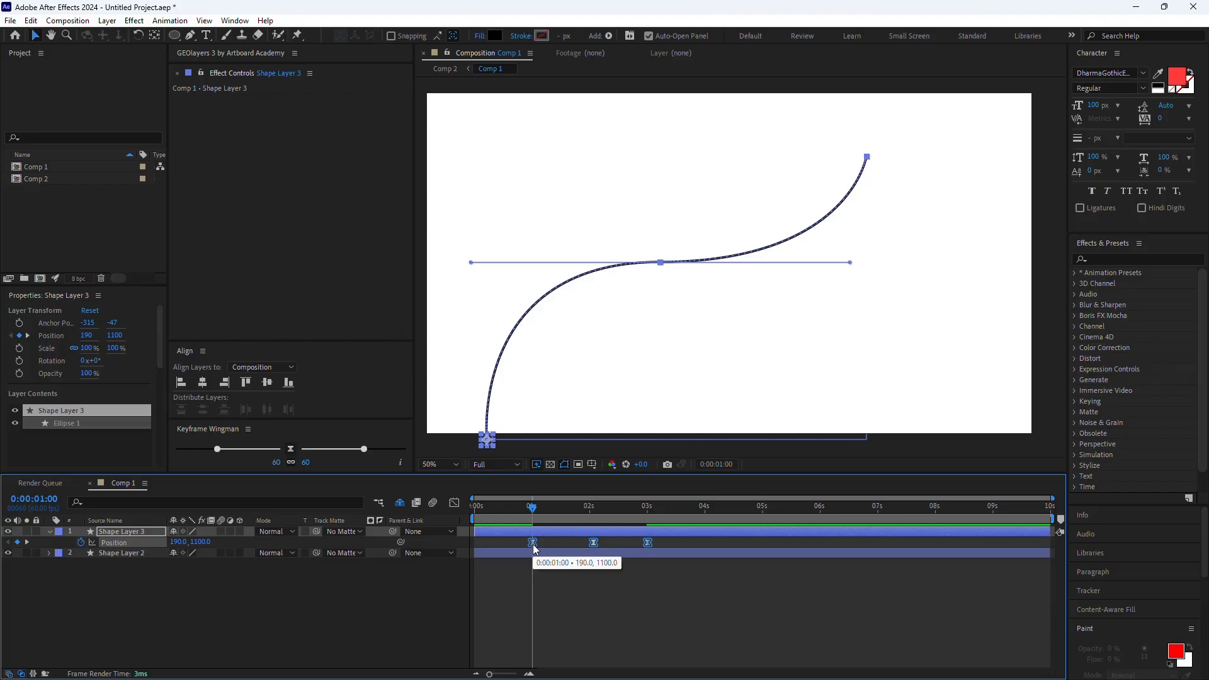
# Lengthen the outgoing influence of the circle's first two Position keyframes so speed peaks late in each segment, and preview the motion
pyautogui.click(453, 503)
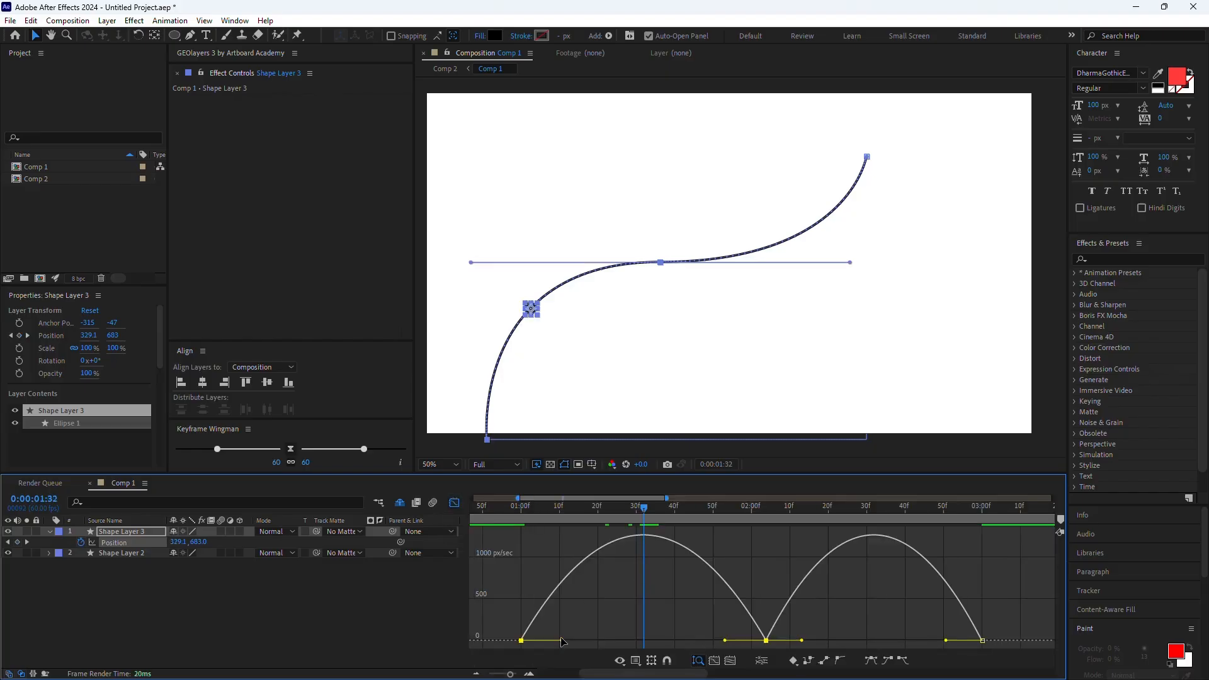
pyautogui.moveTo(562, 640); pyautogui.dragTo(622, 647)
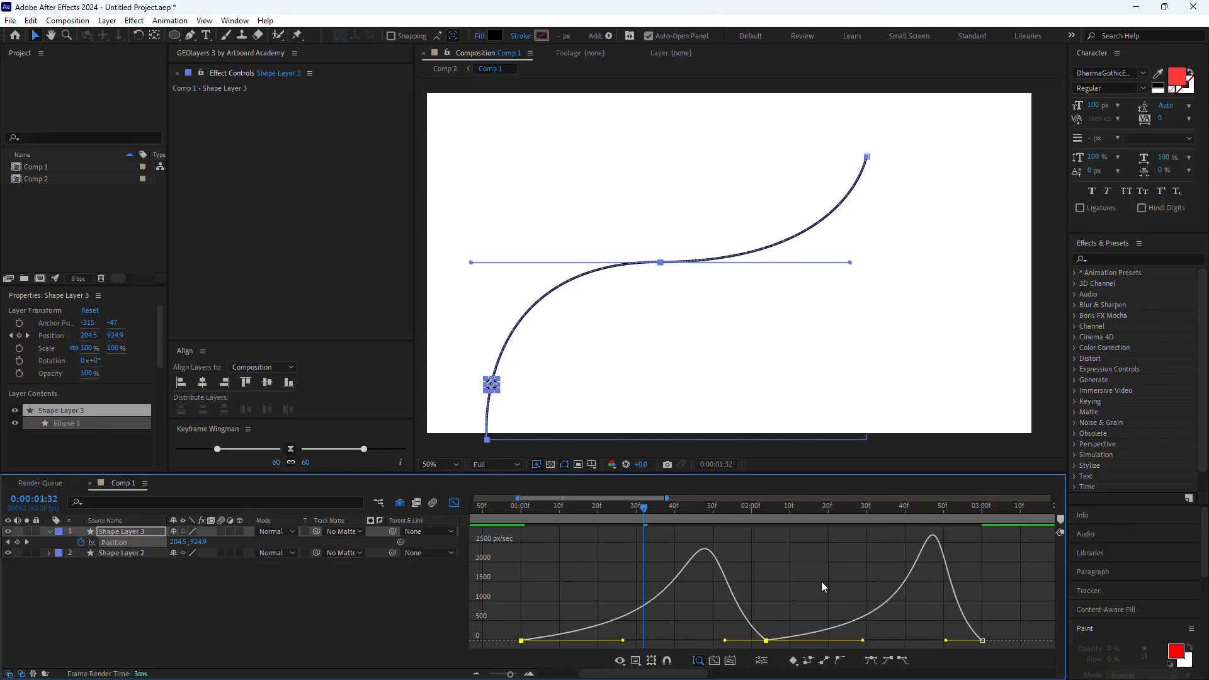
pyautogui.moveTo(643, 518); pyautogui.dragTo(501, 518)
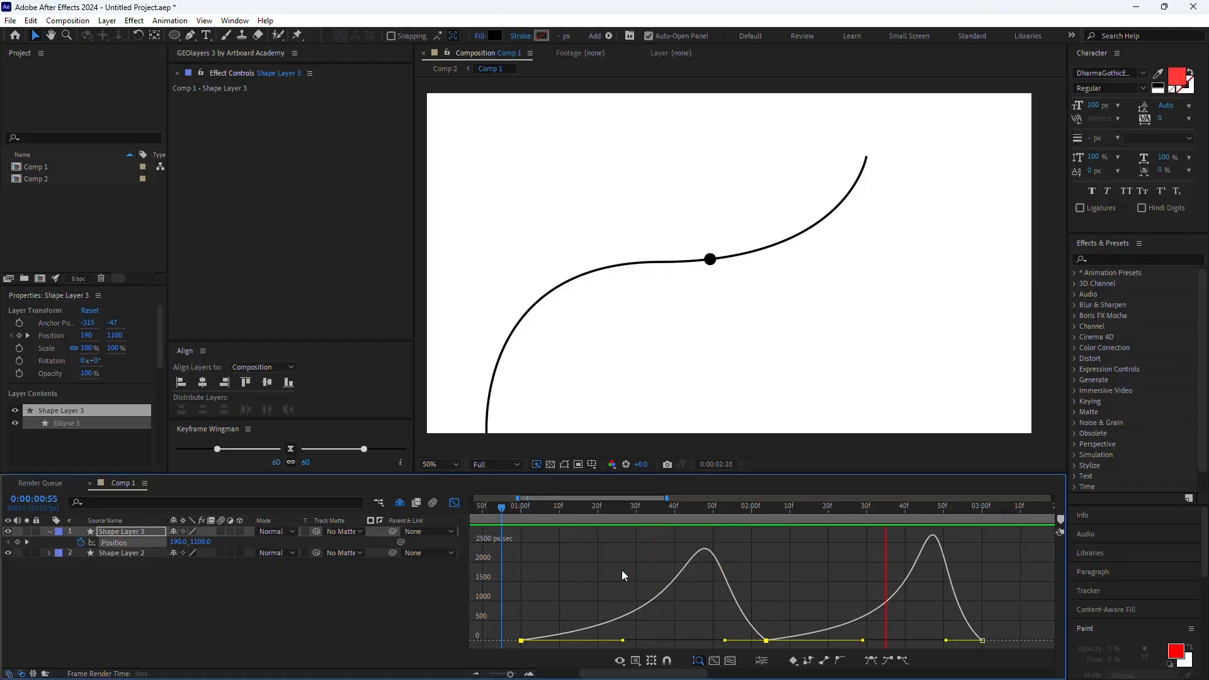
pyautogui.press('space')
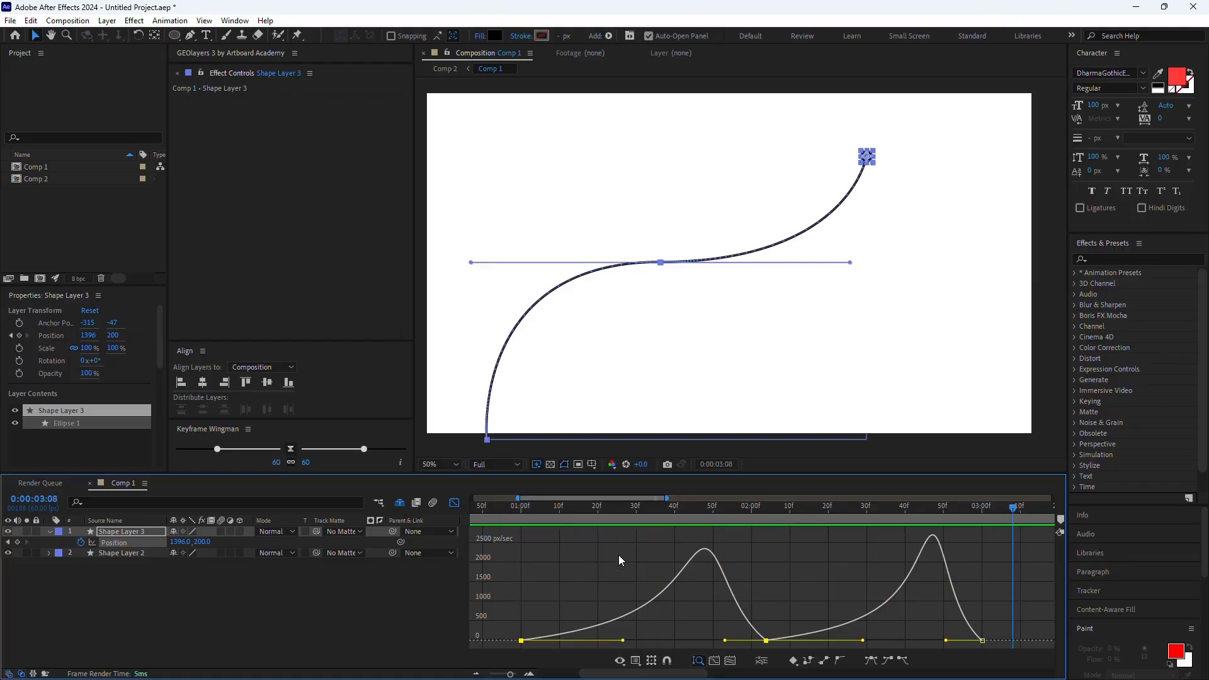
pyautogui.click(454, 503)
pyautogui.click(396, 620)
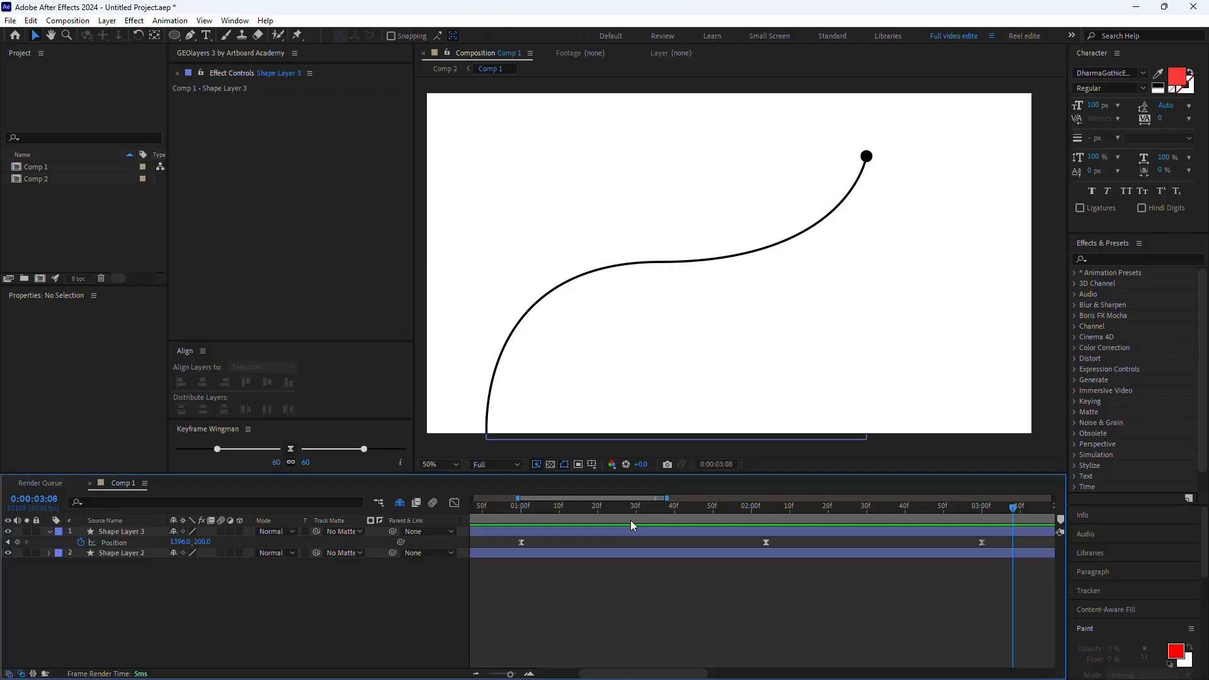
# Add Trim Paths to the contents of Shape Layer 2 and expand its properties
pyautogui.click(559, 554)
pyautogui.click(49, 553)
pyautogui.click(59, 564)
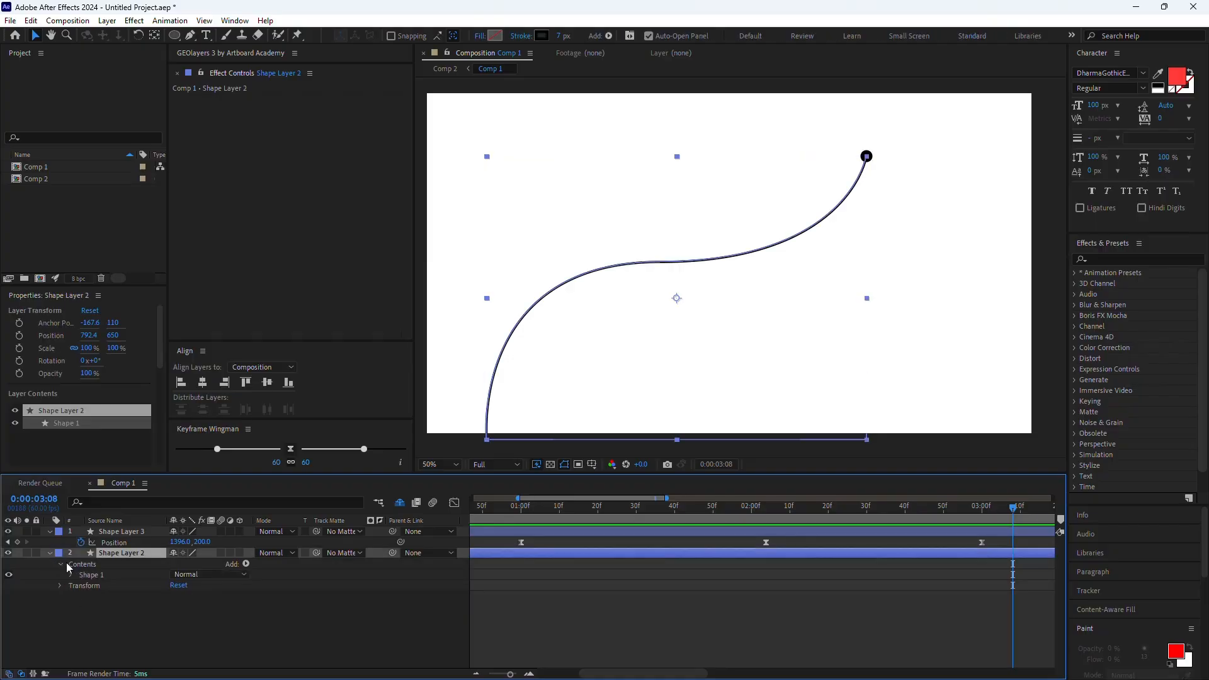
pyautogui.click(246, 564)
pyautogui.click(283, 495)
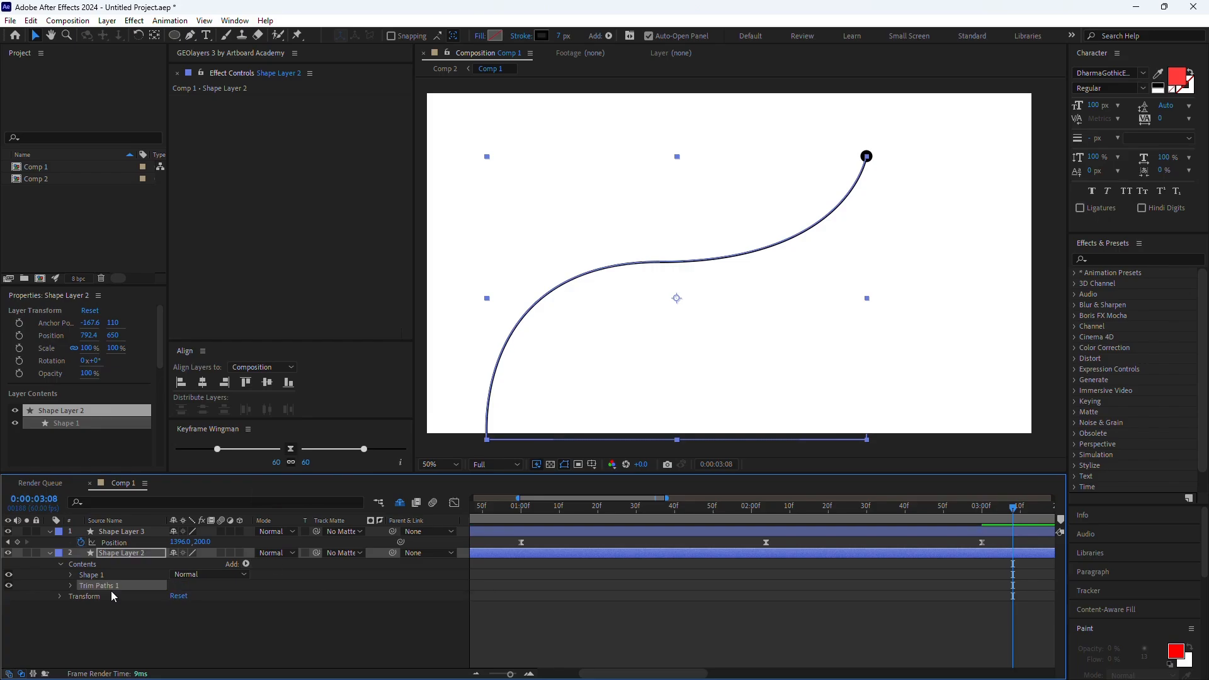
pyautogui.click(70, 585)
pyautogui.click(91, 606)
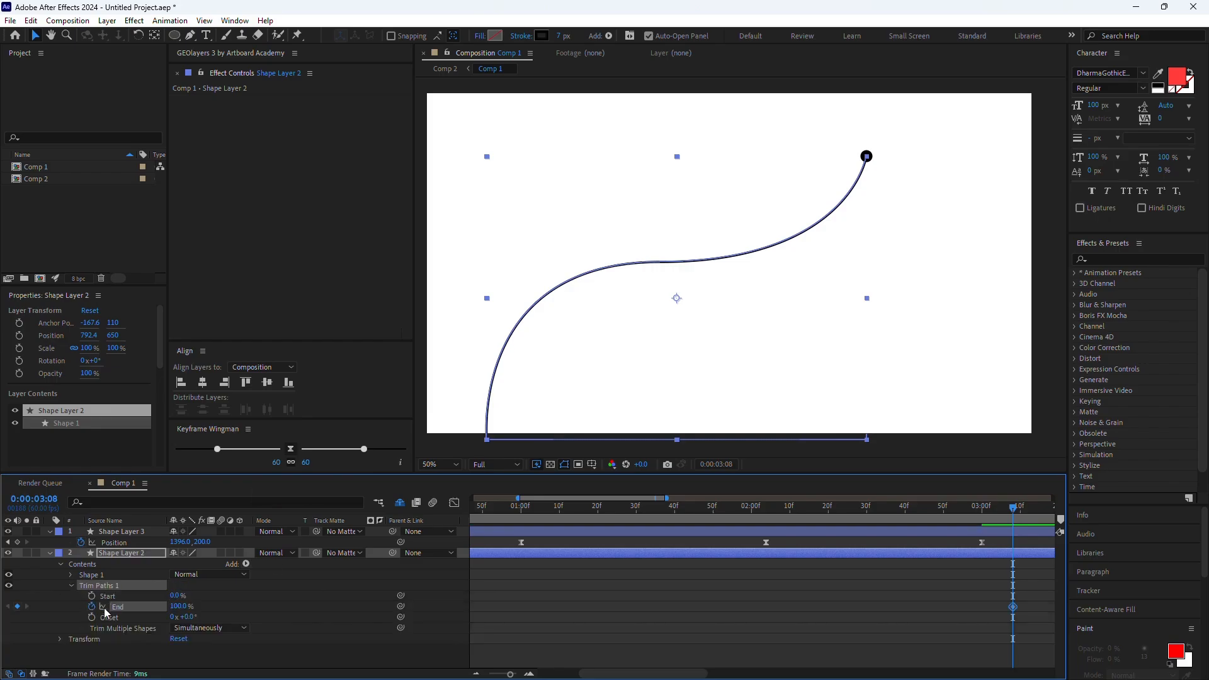
pyautogui.moveTo(1013, 607); pyautogui.dragTo(876, 607)
pyautogui.moveTo(534, 606); pyautogui.dragTo(524, 605)
pyautogui.click(524, 595)
pyautogui.click(520, 508)
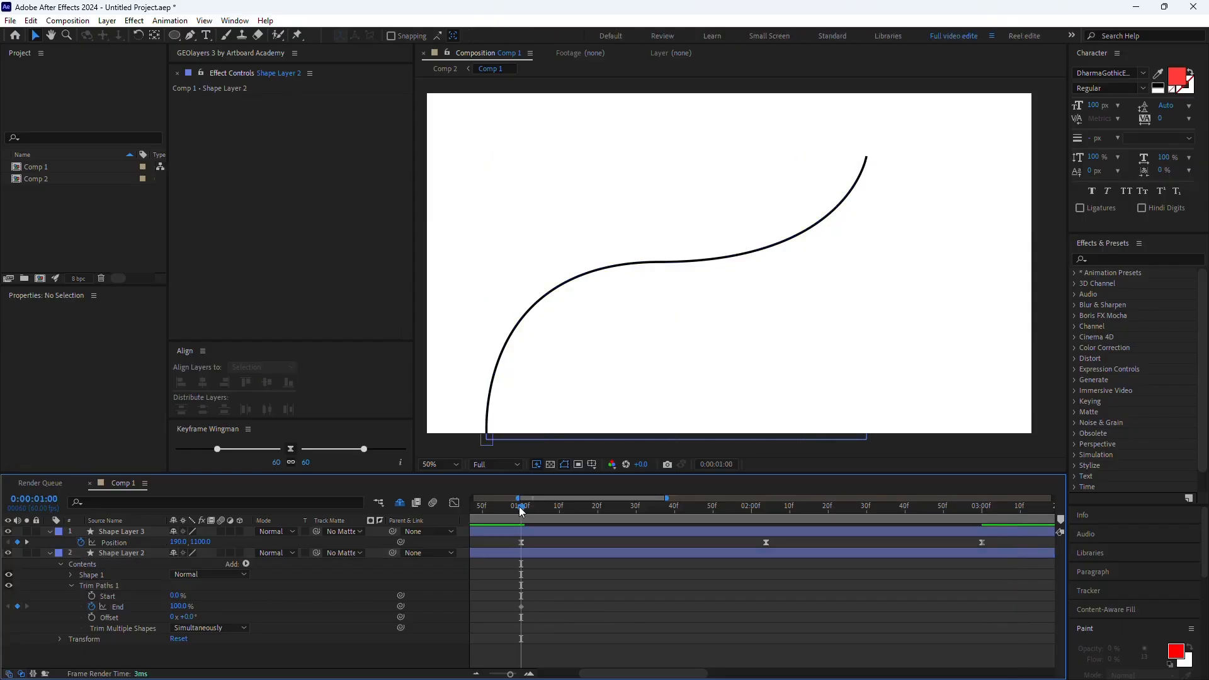
pyautogui.click(521, 607)
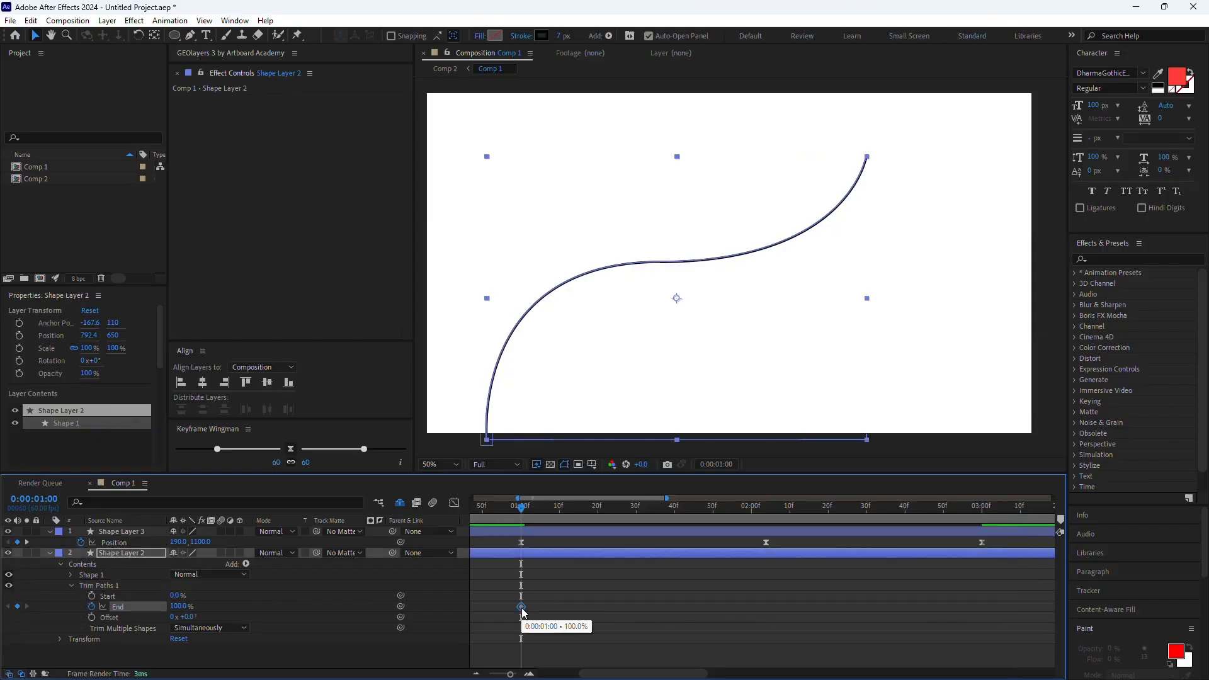
pyautogui.press('Delete')
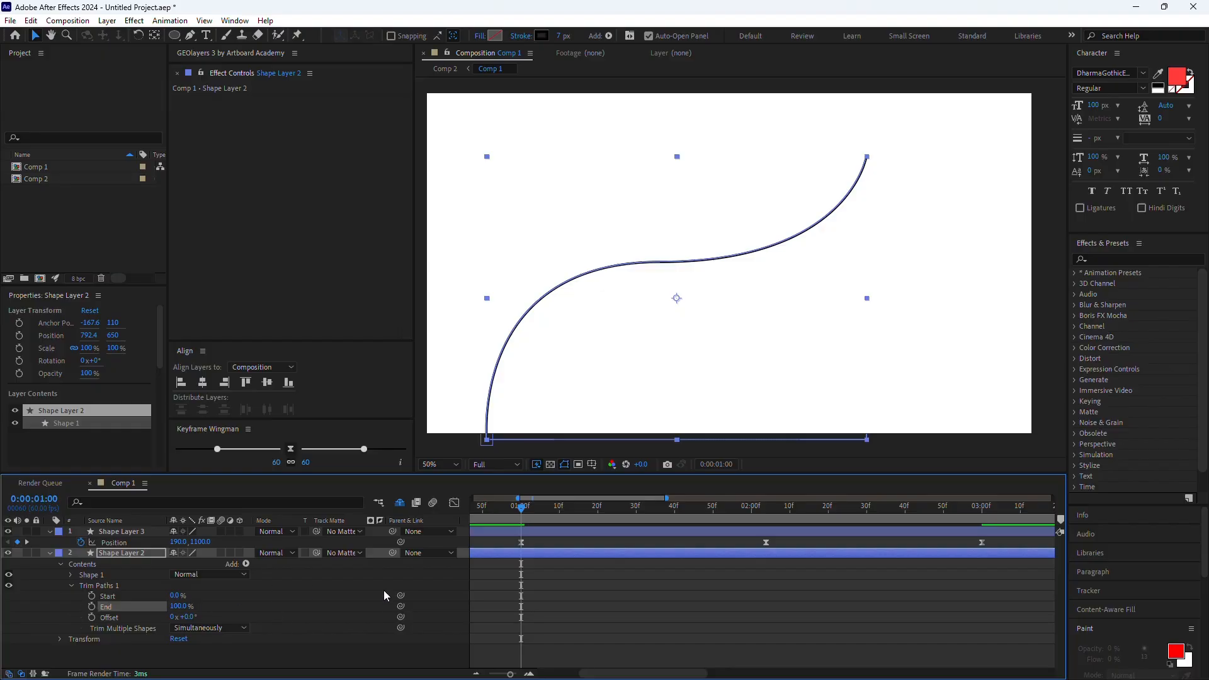
# Keyframe the Trim Paths End value at 0% at 0:00:01:00 and at 52% at 0:00:02:04
pyautogui.click(92, 607)
pyautogui.moveTo(178, 606); pyautogui.dragTo(54, 621)
pyautogui.press('k')
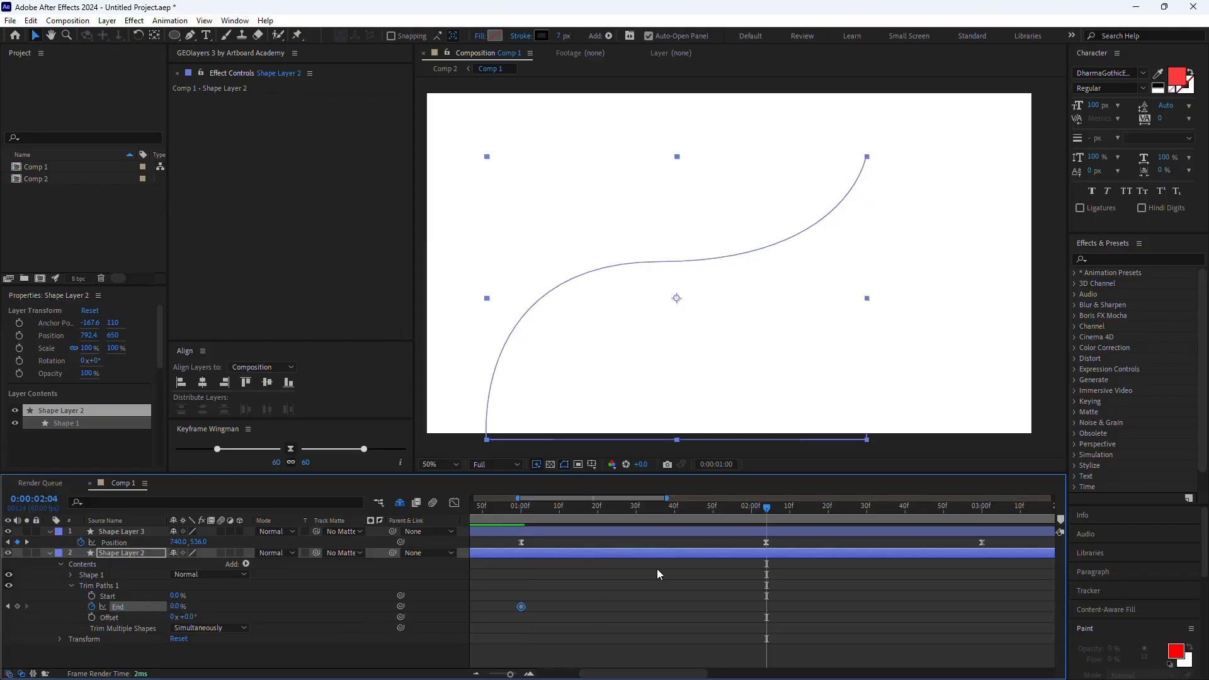
pyautogui.click(179, 606)
pyautogui.write('52')
pyautogui.press('Return')
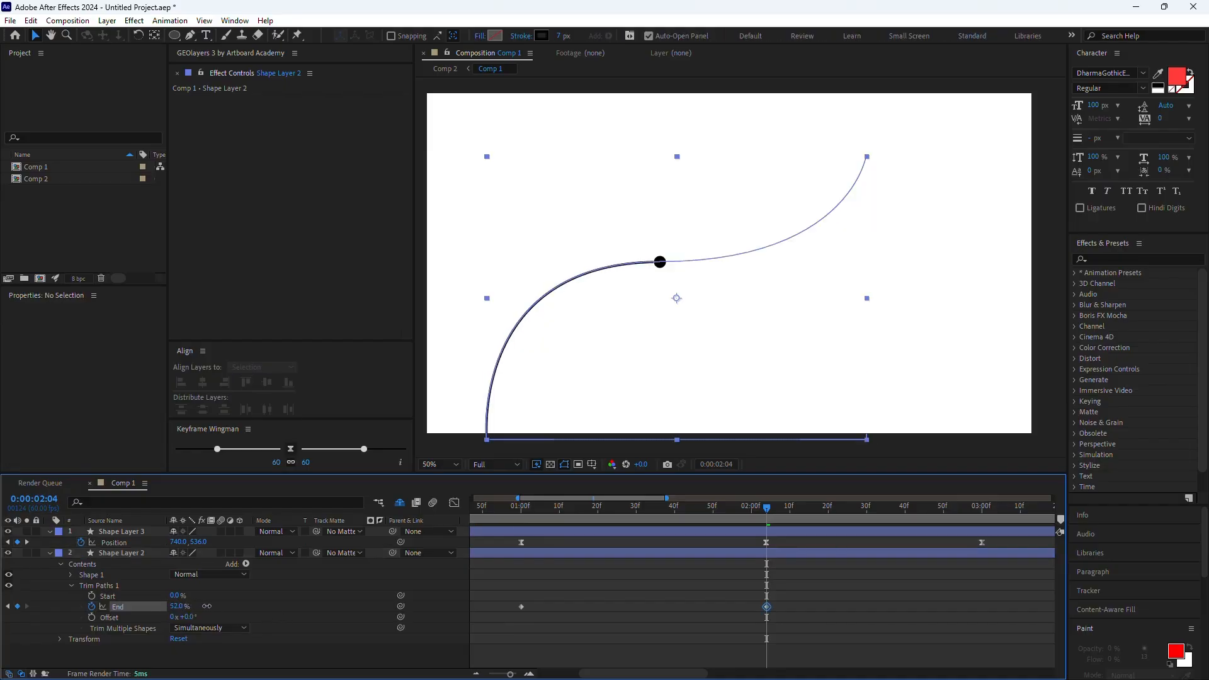
# Set the Trim Paths End keyframe of Shape Layer 2 at 0:00:02:04 to 53%
pyautogui.click(180, 606)
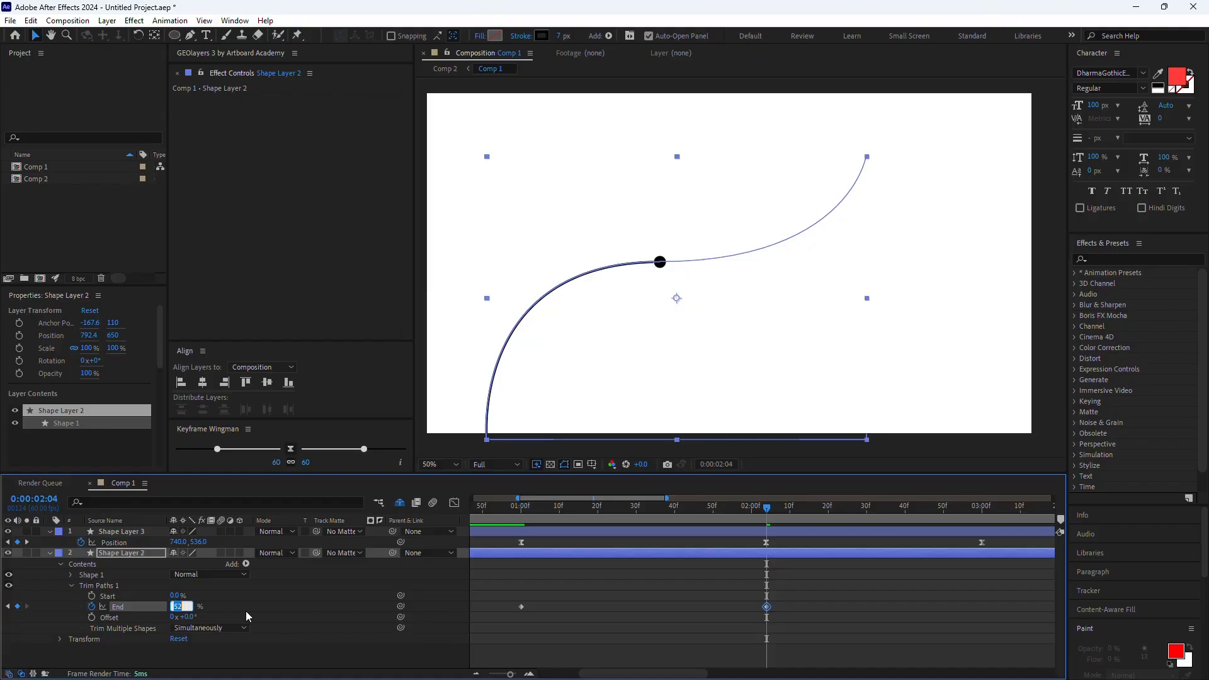
pyautogui.scroll(2, 641, 277)
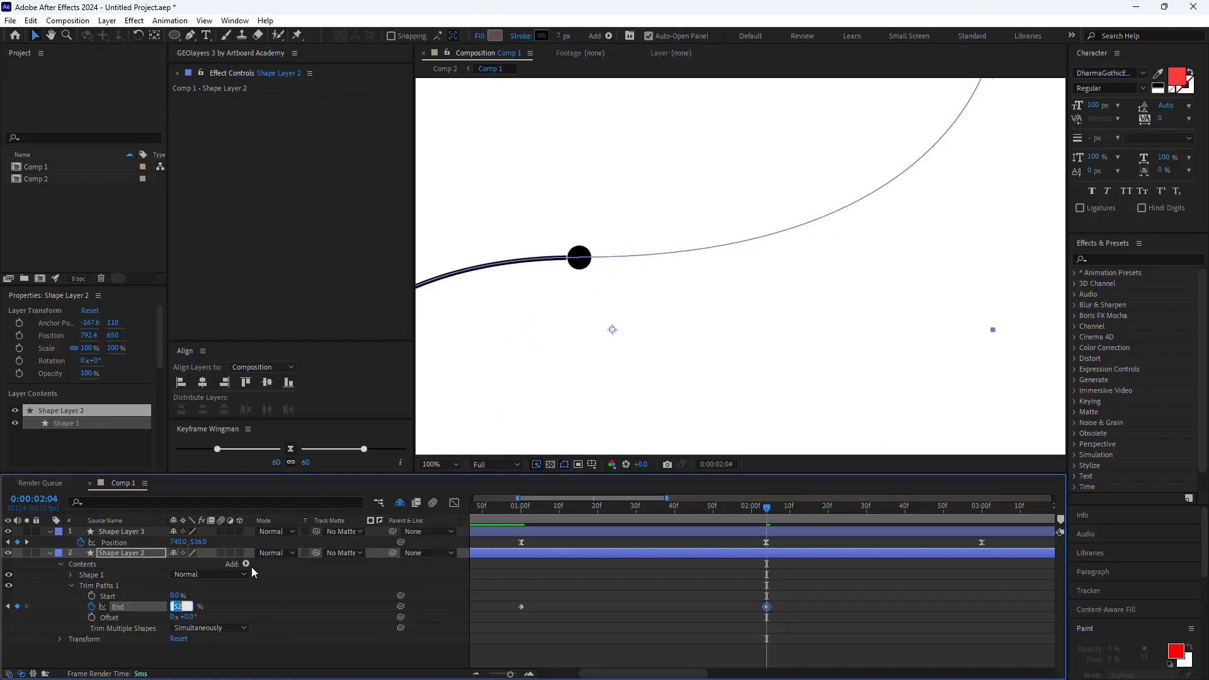
pyautogui.click(199, 614)
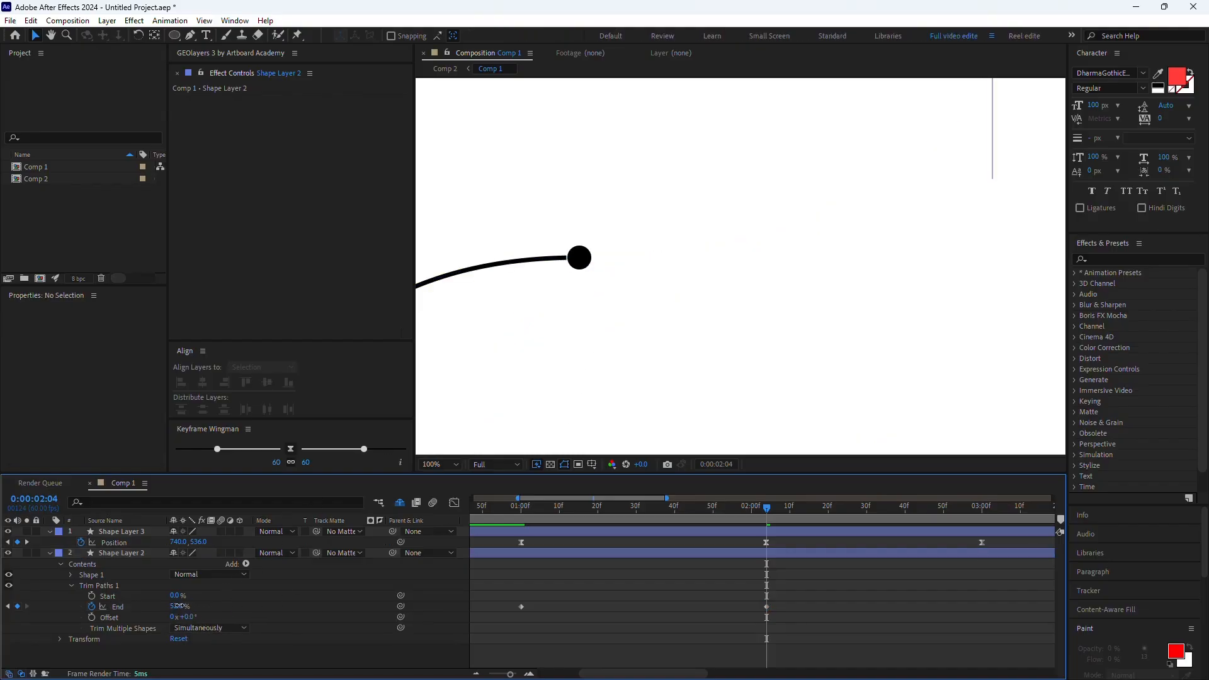
pyautogui.moveTo(179, 606); pyautogui.dragTo(182, 609)
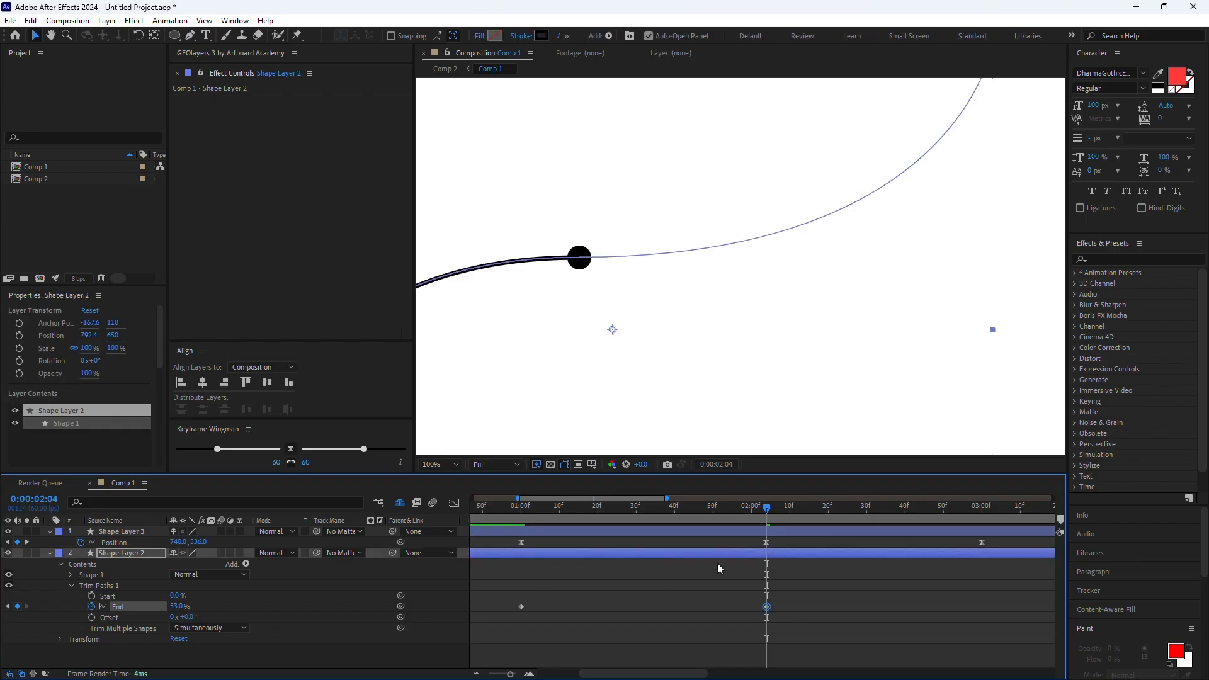
# Keyframe the Trim Paths End value at 100% at 0:00:03:00 and preview the animation
pyautogui.moveTo(760, 508)
pyautogui.mouseDown()
pyautogui.moveTo(832, 518)
pyautogui.moveTo(769, 518)
pyautogui.mouseUp()
pyautogui.press('k')
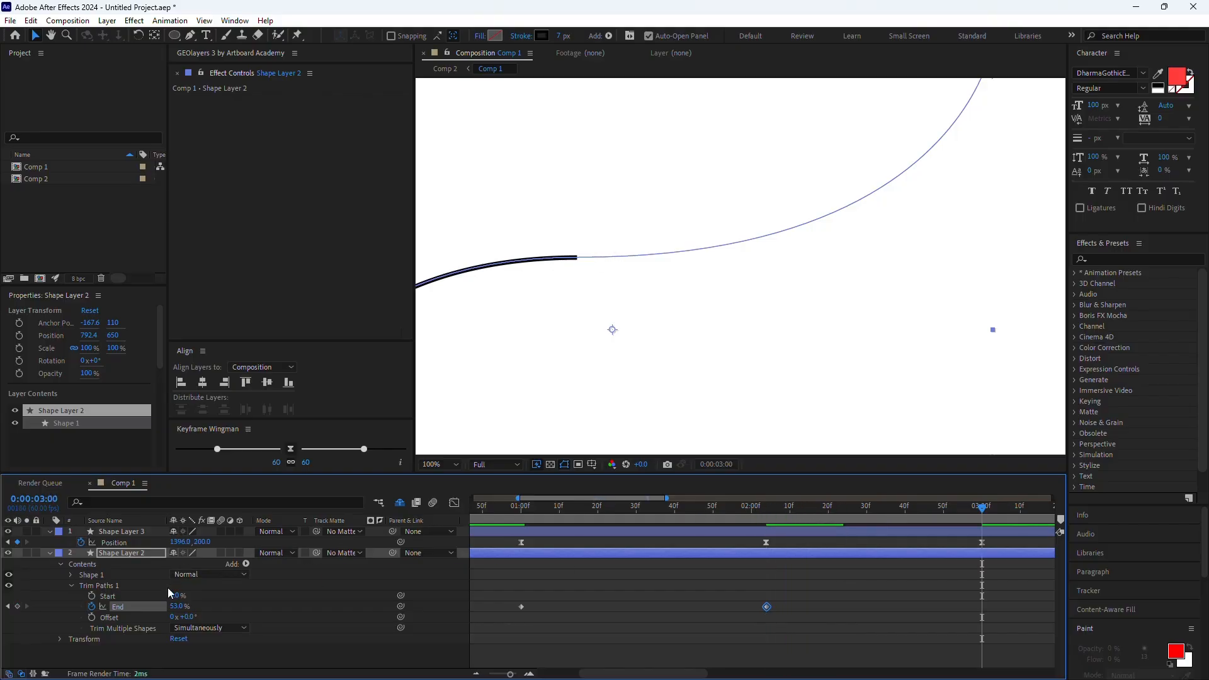
pyautogui.moveTo(179, 607); pyautogui.dragTo(590, 605)
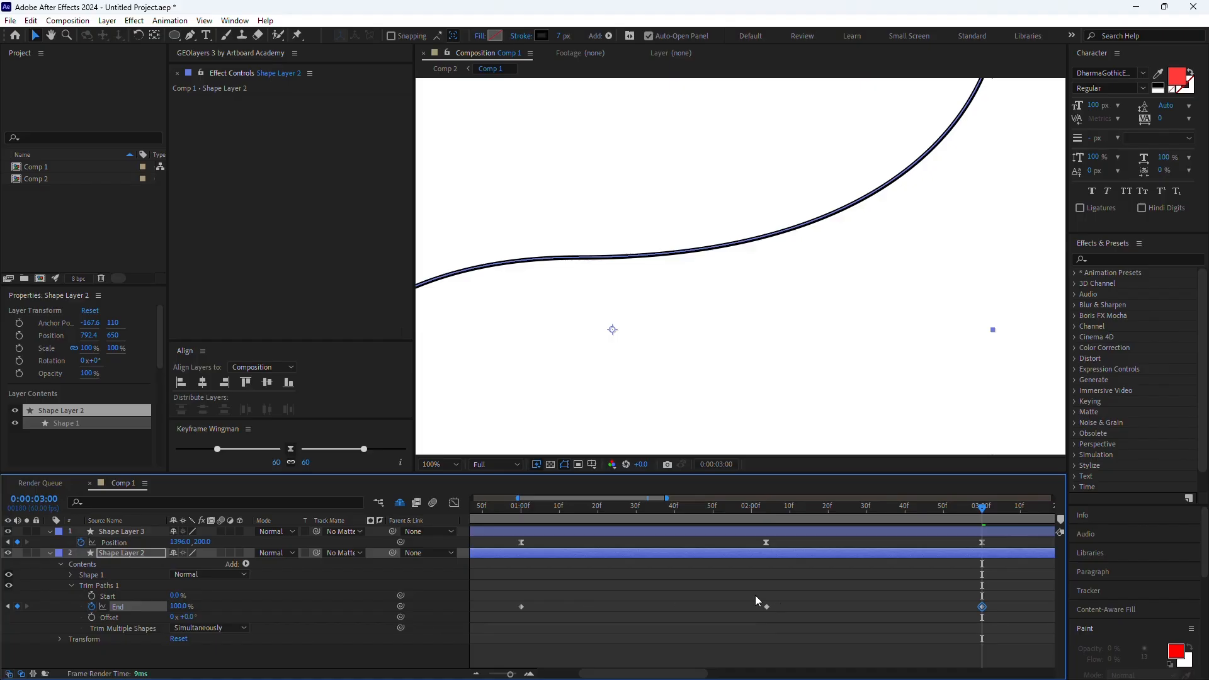
pyautogui.scroll(-2, 766, 387)
pyautogui.moveTo(724, 396); pyautogui.dragTo(721, 342)
pyautogui.moveTo(534, 512); pyautogui.dragTo(516, 512)
pyautogui.press('space')
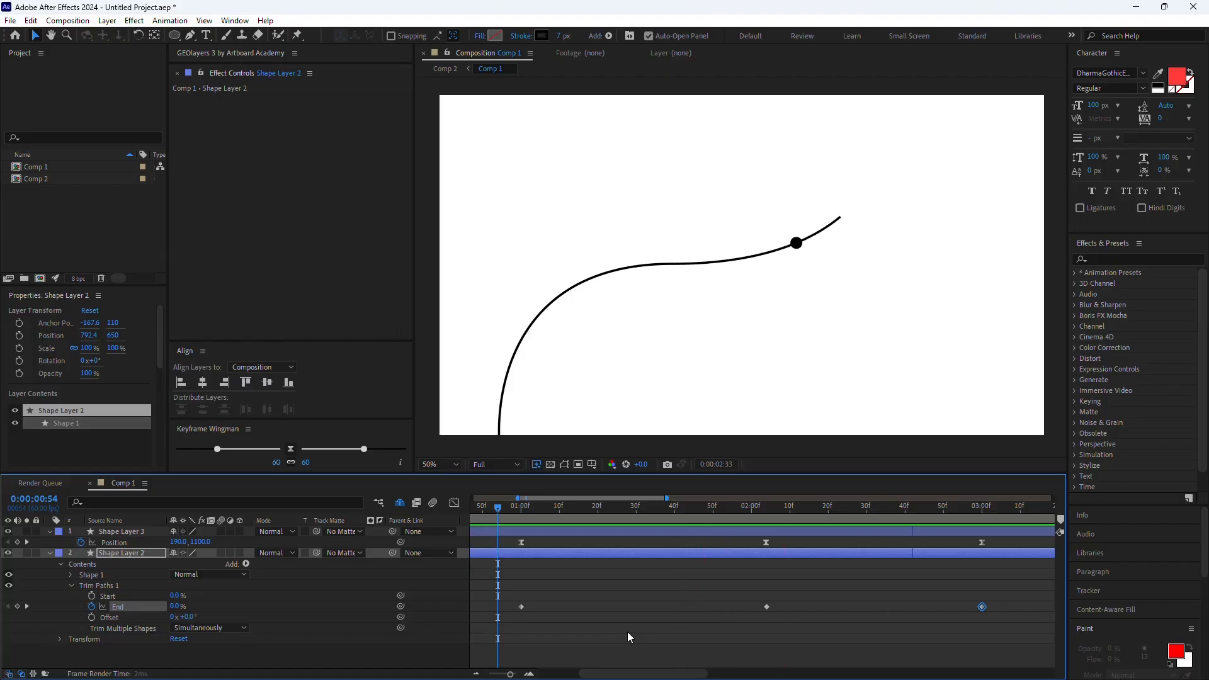
pyautogui.press('space')
# Show only the keyframed properties of Shape Layer 2 and apply Easy Ease to all three End keyframes
pyautogui.moveTo(494, 595); pyautogui.dragTo(1050, 666)
pyautogui.press('u')
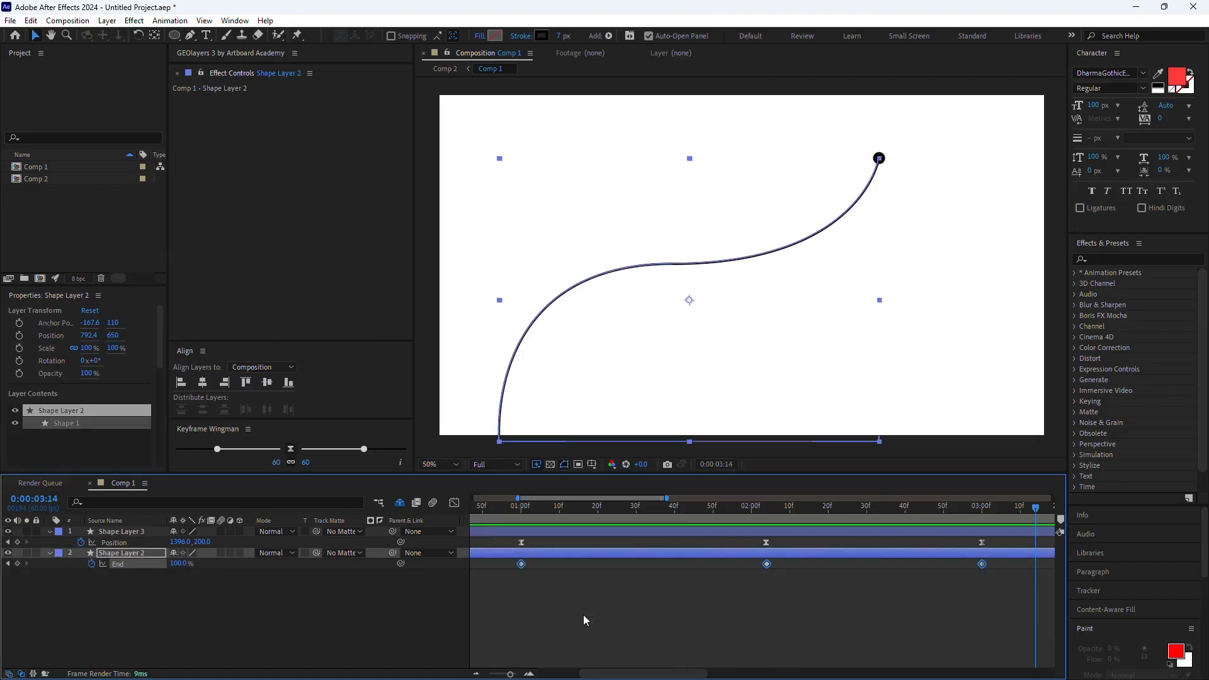
pyautogui.press('F9')
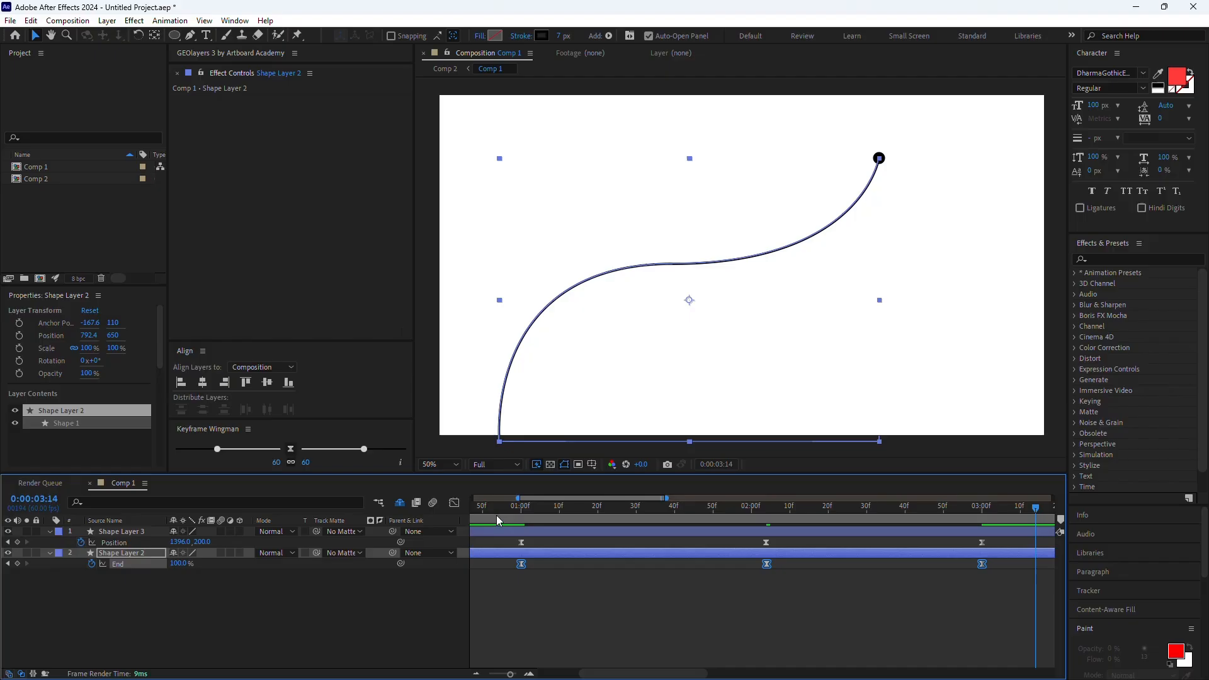
# Lengthen the outgoing influence of the first two End keyframes in the speed graph so the line's speed peaks late in each segment
pyautogui.click(454, 503)
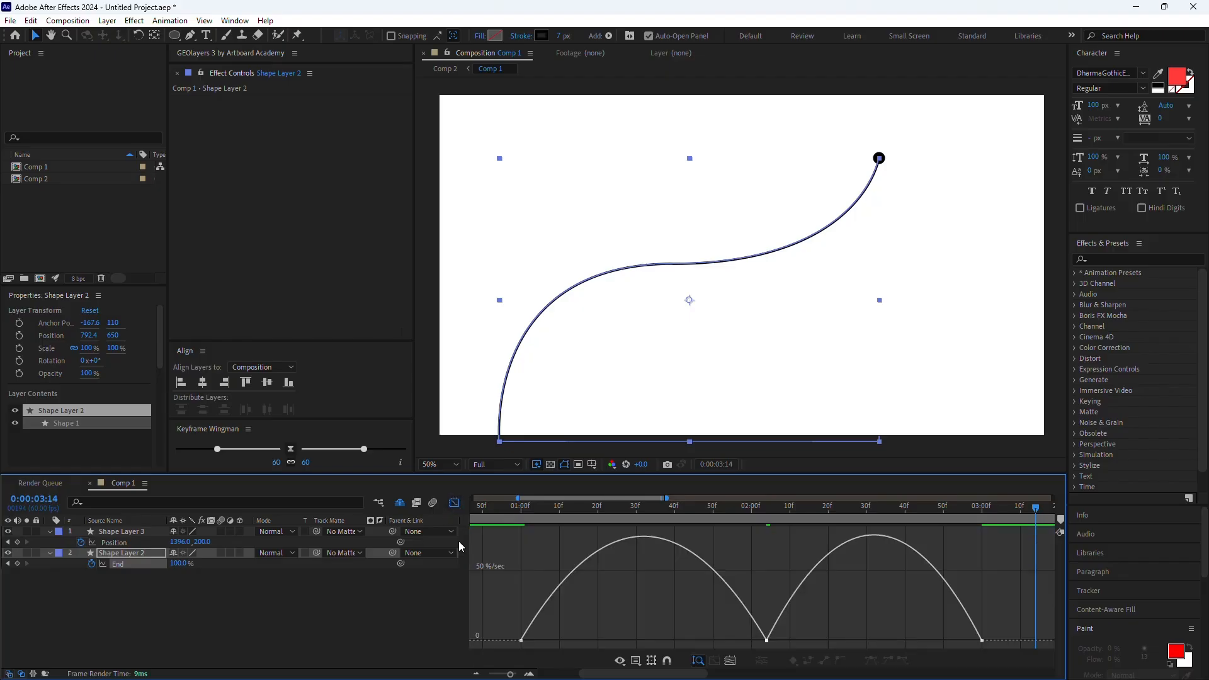
pyautogui.doubleClick(529, 628)
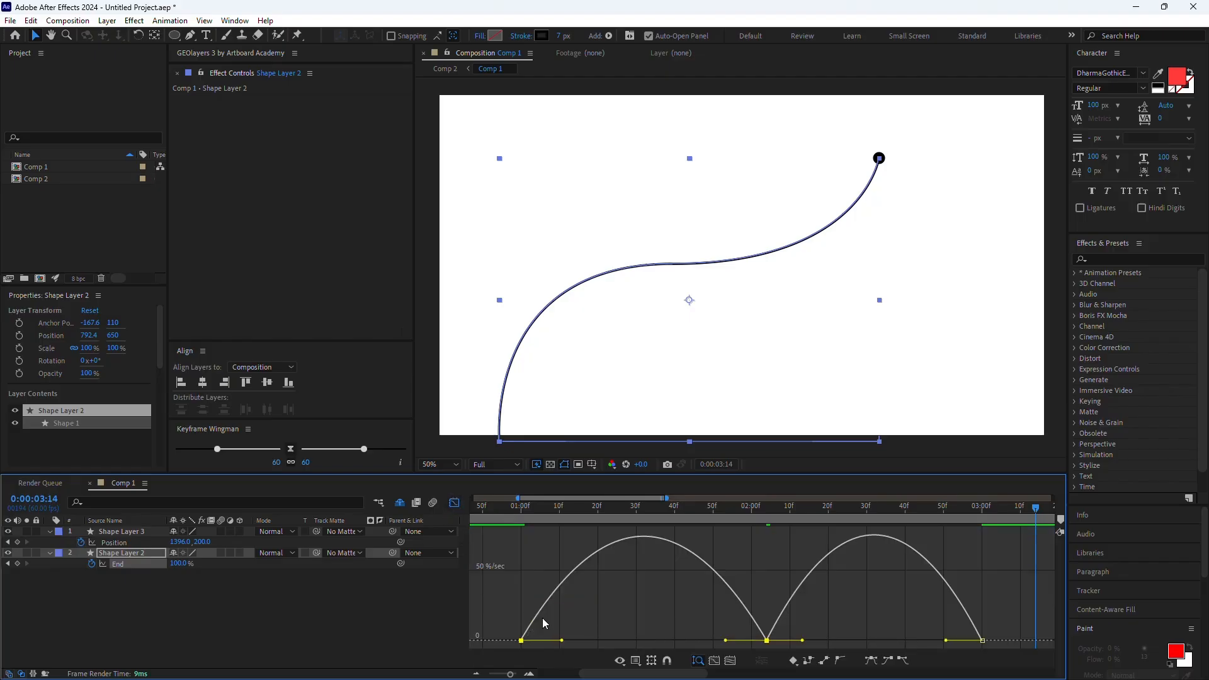
pyautogui.moveTo(611, 506); pyautogui.dragTo(686, 519)
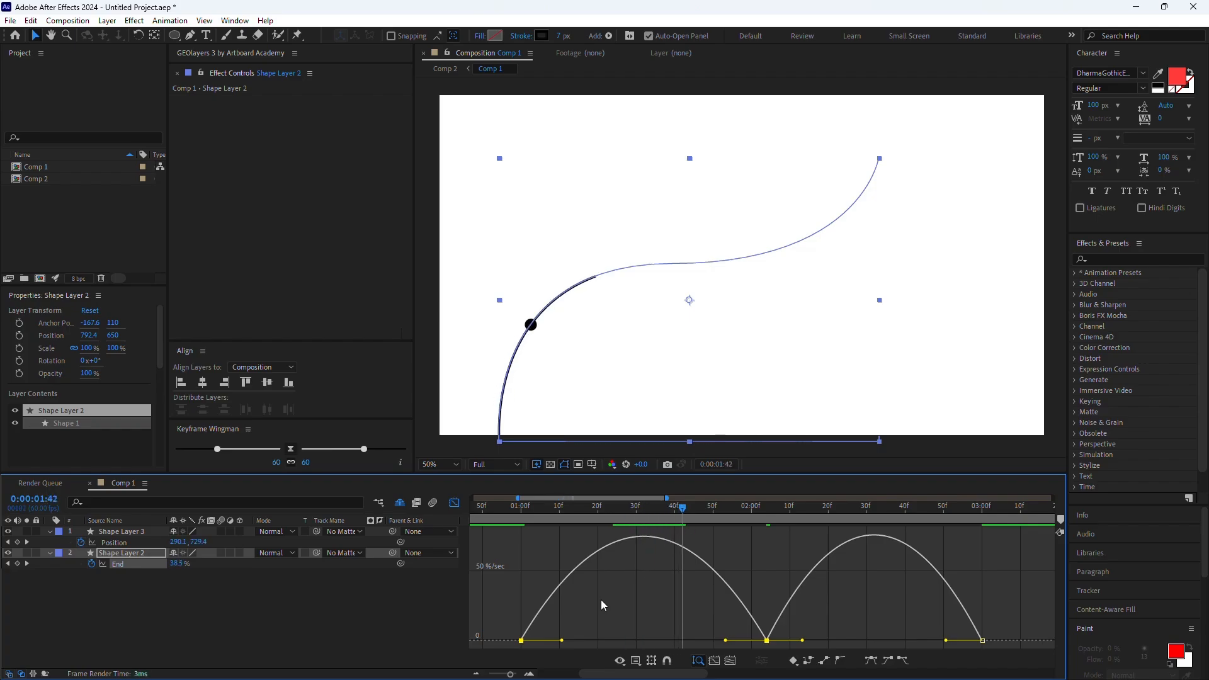
pyautogui.moveTo(562, 641); pyautogui.dragTo(624, 641)
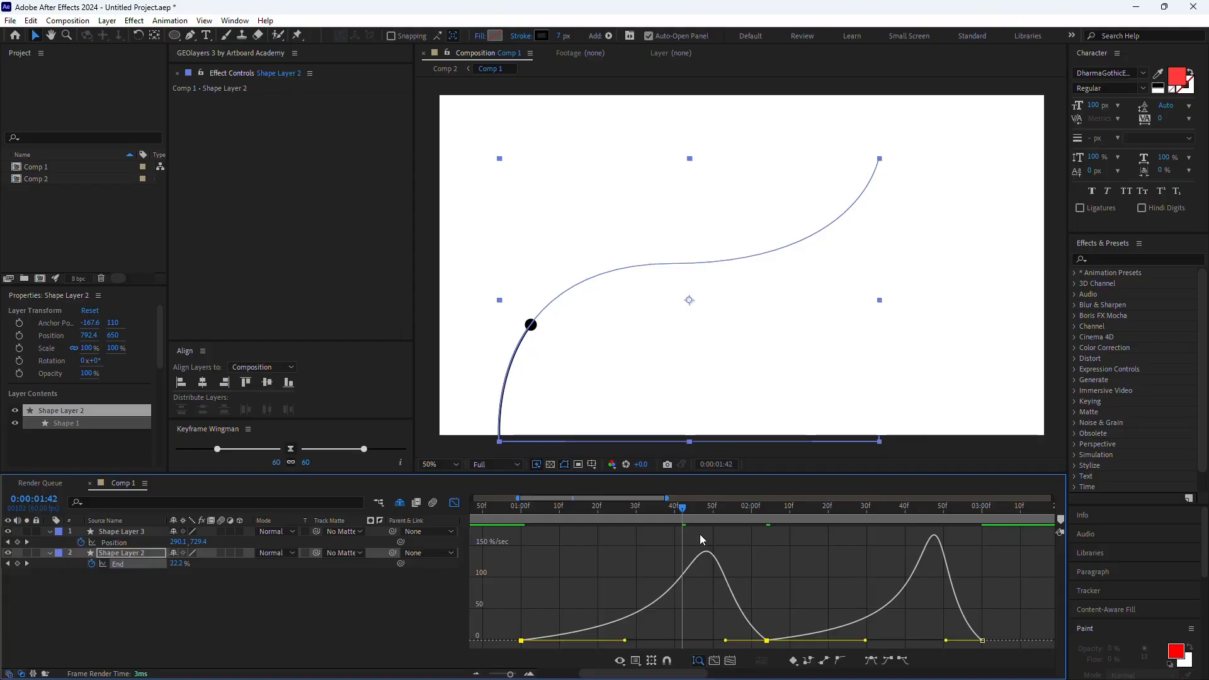
# Examine up close how the line's tip follows the circle along the whole path, and close the speed graph
pyautogui.moveTo(683, 511); pyautogui.dragTo(643, 512)
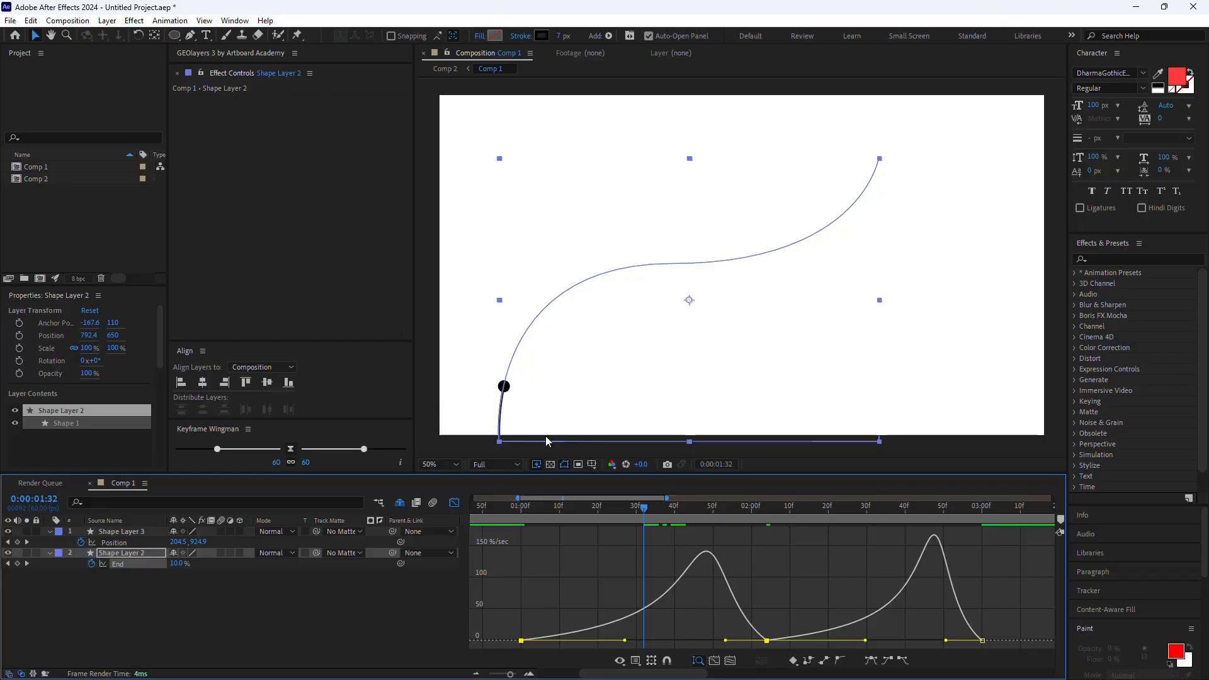
pyautogui.scroll(1, 507, 385)
pyautogui.press('space')
pyautogui.moveTo(510, 388); pyautogui.dragTo(758, 229)
pyautogui.moveTo(642, 508); pyautogui.dragTo(826, 509)
pyautogui.press('h')
pyautogui.moveTo(925, 281); pyautogui.dragTo(624, 517)
pyautogui.moveTo(829, 507); pyautogui.dragTo(997, 511)
pyautogui.press('-')
pyautogui.click(454, 503)
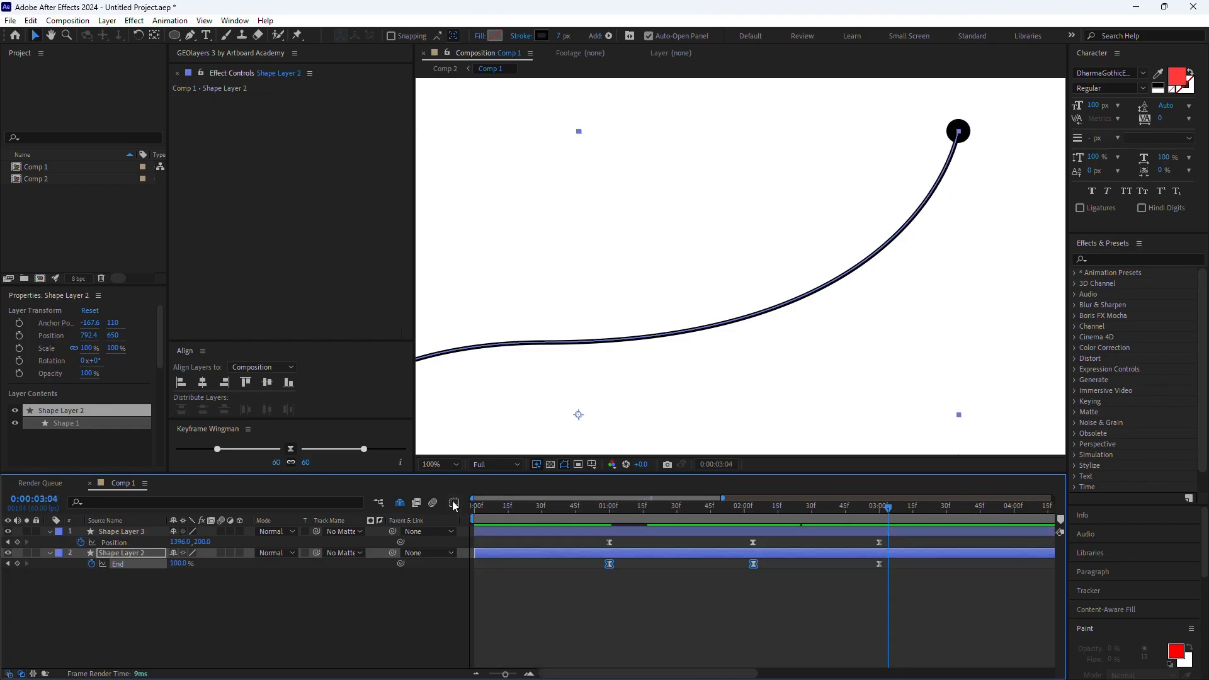
# Fit the composition in the viewer and preview the animation from 0:00:00:55
pyautogui.moveTo(609, 508); pyautogui.dragTo(597, 511)
pyautogui.click(682, 616)
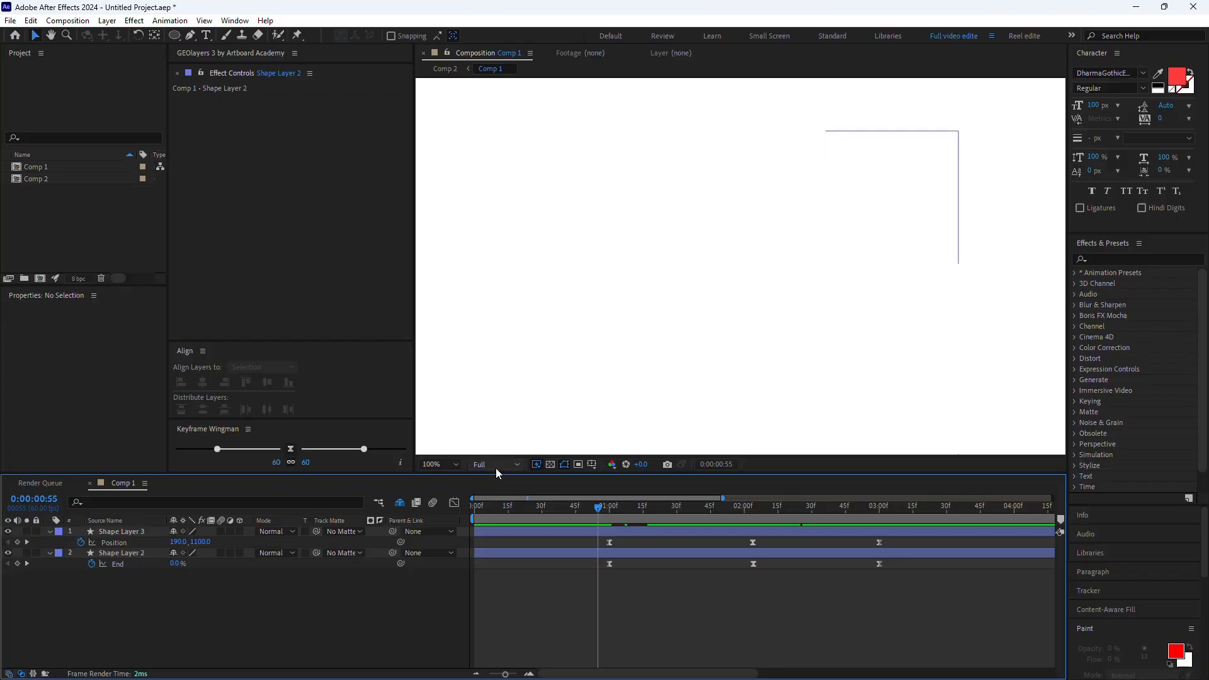
pyautogui.click(458, 464)
pyautogui.click(454, 242)
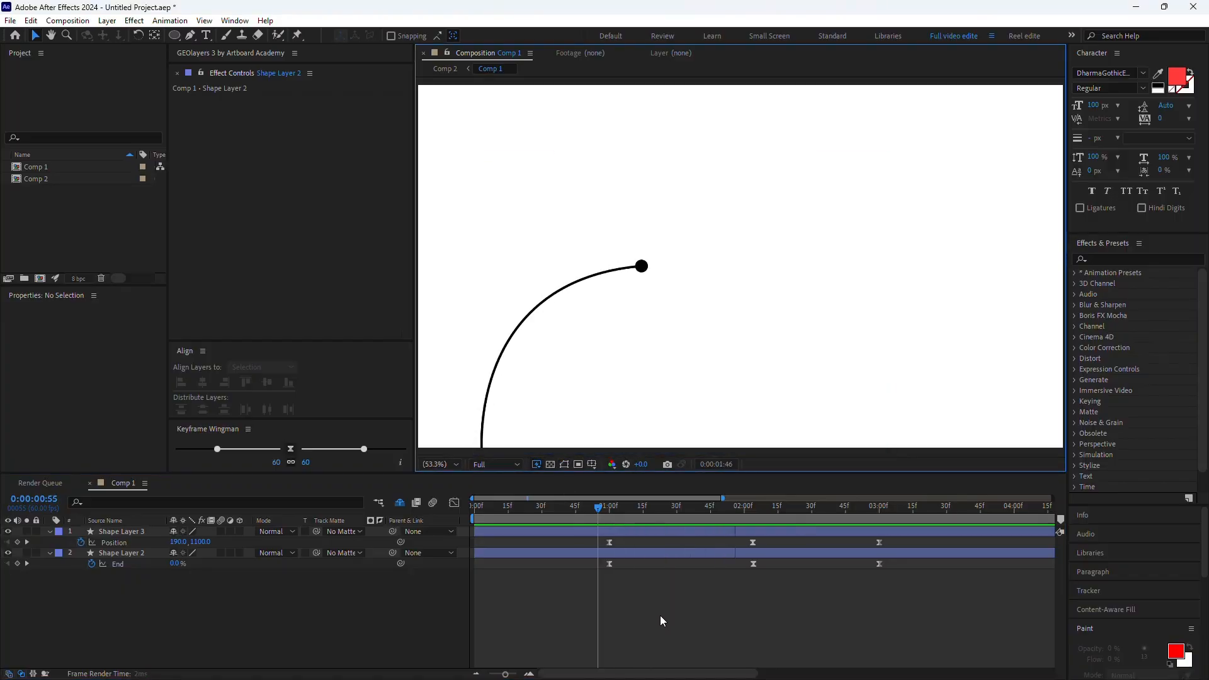
# Expand the Trim Paths properties of Shape Layer 2 and keyframe the Start value at 53% at 0:00:02:04
pyautogui.click(615, 509)
pyautogui.moveTo(726, 508)
pyautogui.mouseDown()
pyautogui.moveTo(716, 506)
pyautogui.moveTo(750, 511)
pyautogui.mouseUp()
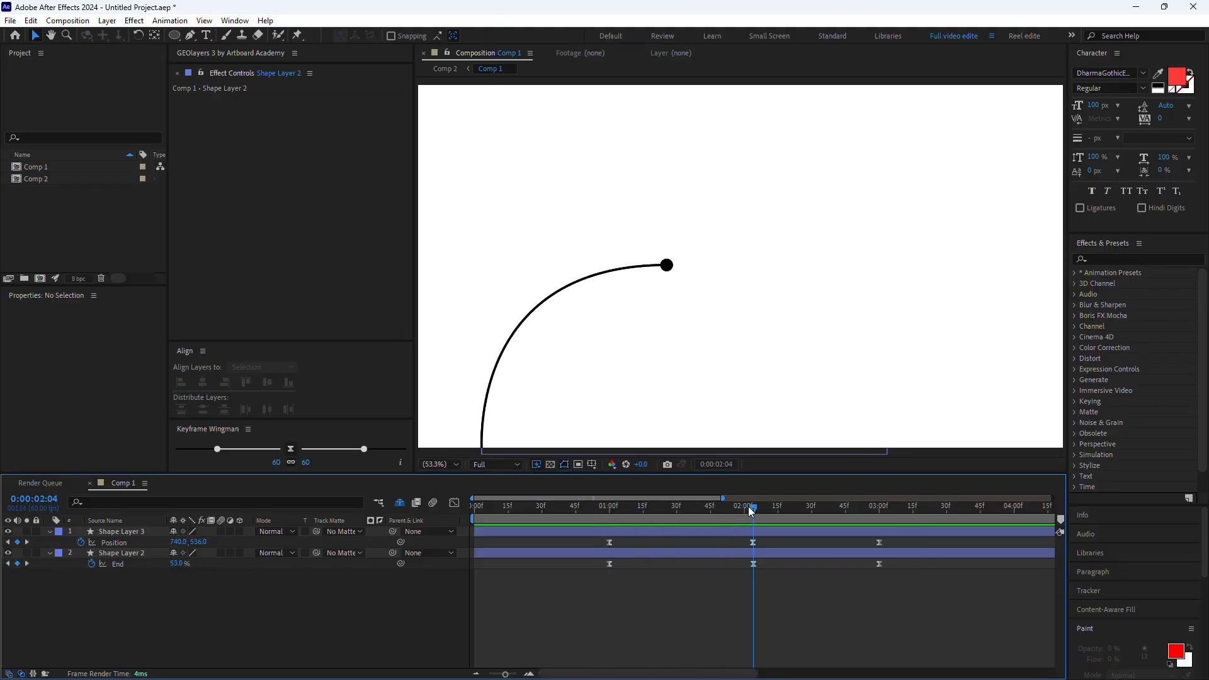
pyautogui.click(49, 552)
pyautogui.click(49, 553)
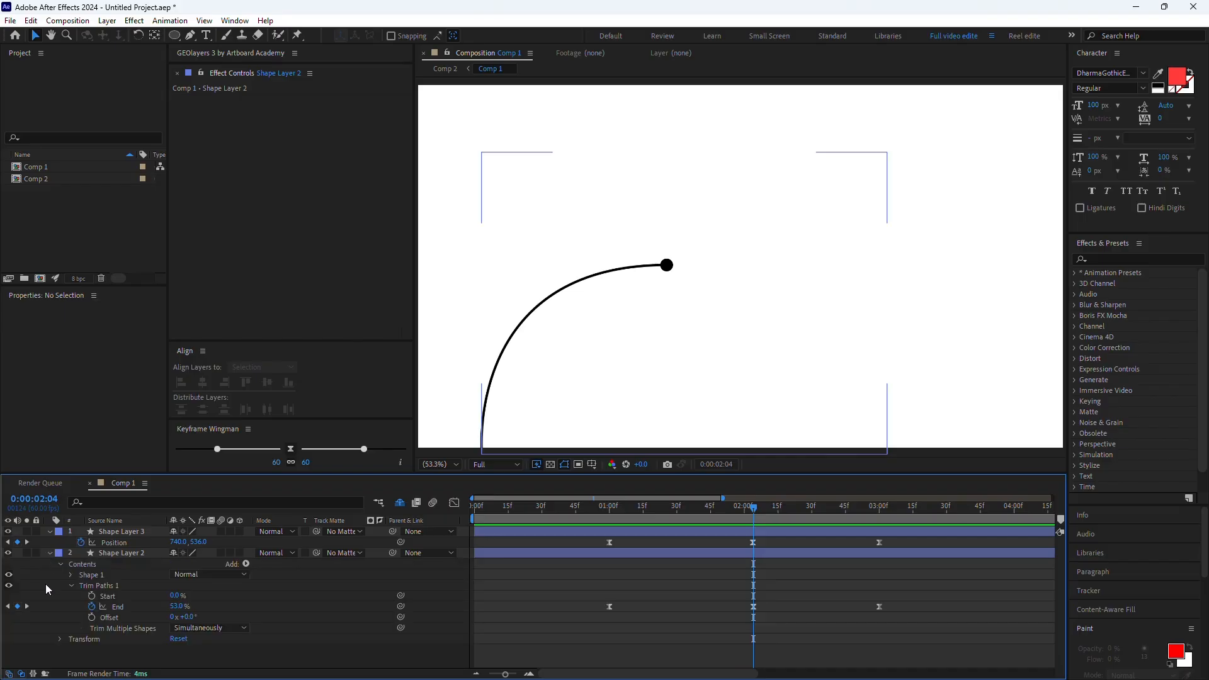
pyautogui.moveTo(755, 511); pyautogui.dragTo(753, 509)
pyautogui.click(108, 596)
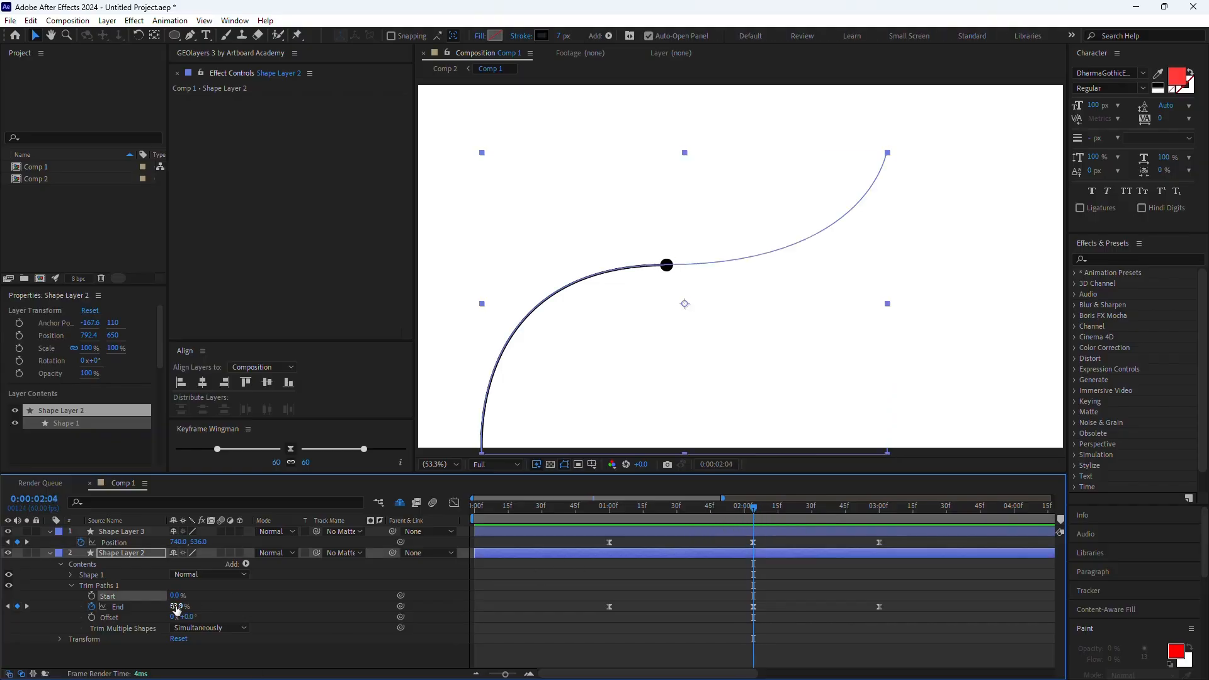
pyautogui.moveTo(172, 597); pyautogui.dragTo(217, 597)
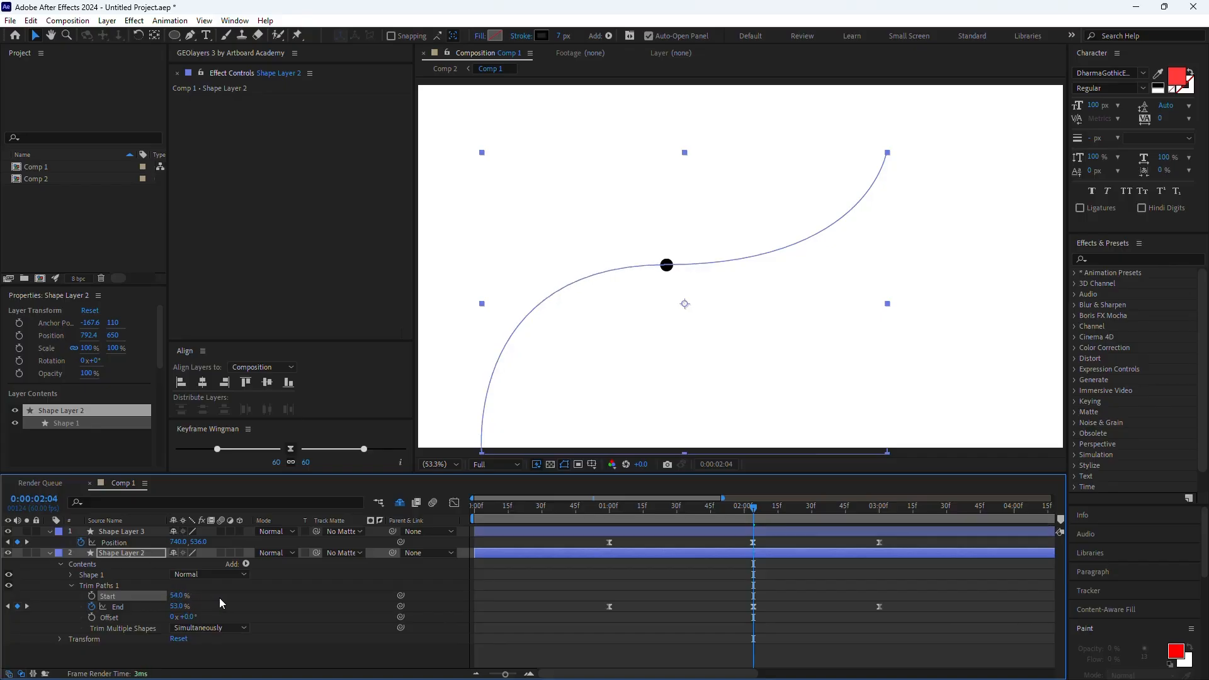
pyautogui.click(179, 596)
pyautogui.write('53')
pyautogui.click(151, 577)
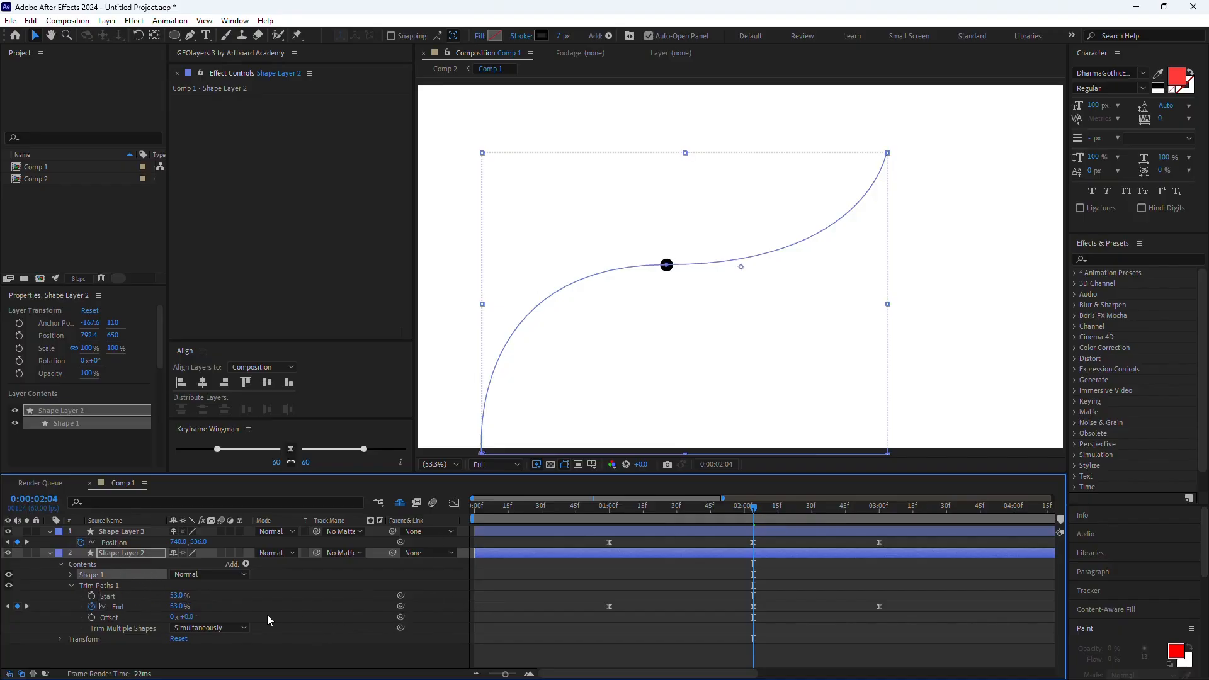
pyautogui.click(91, 595)
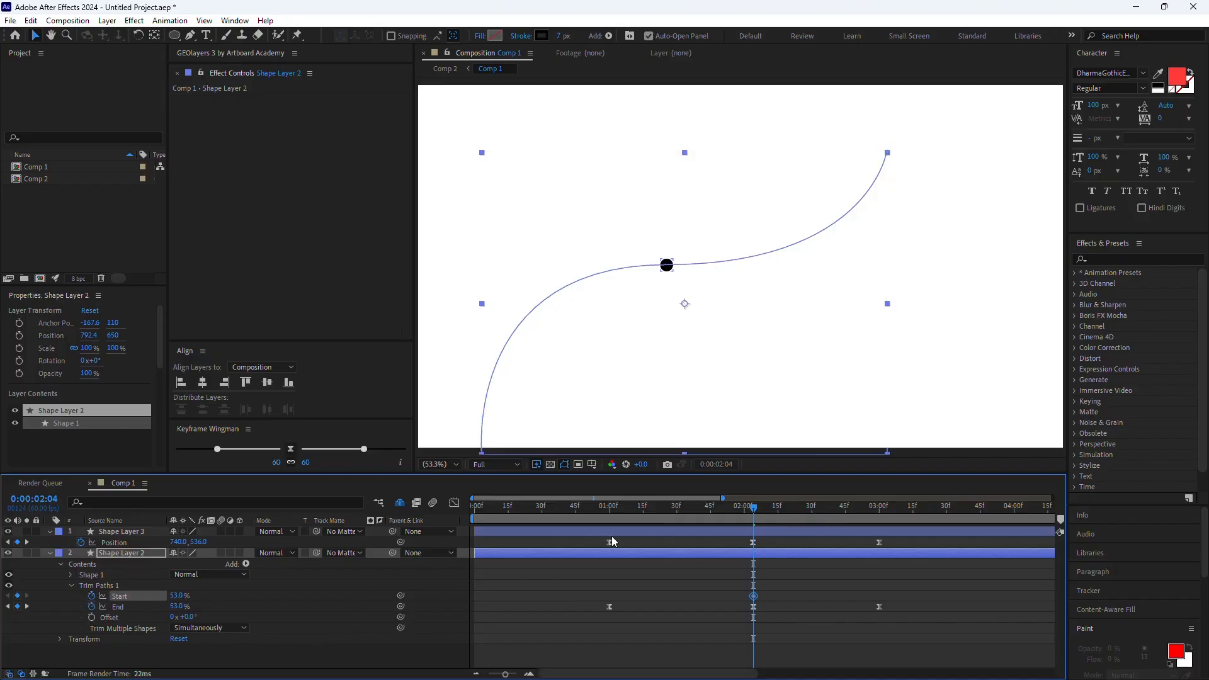
# Keyframe the Trim Paths Start value at 0% at 0:00:01:47 and at 100% at 0:00:03:00
pyautogui.moveTo(752, 507); pyautogui.dragTo(717, 512)
pyautogui.moveTo(179, 595); pyautogui.dragTo(74, 605)
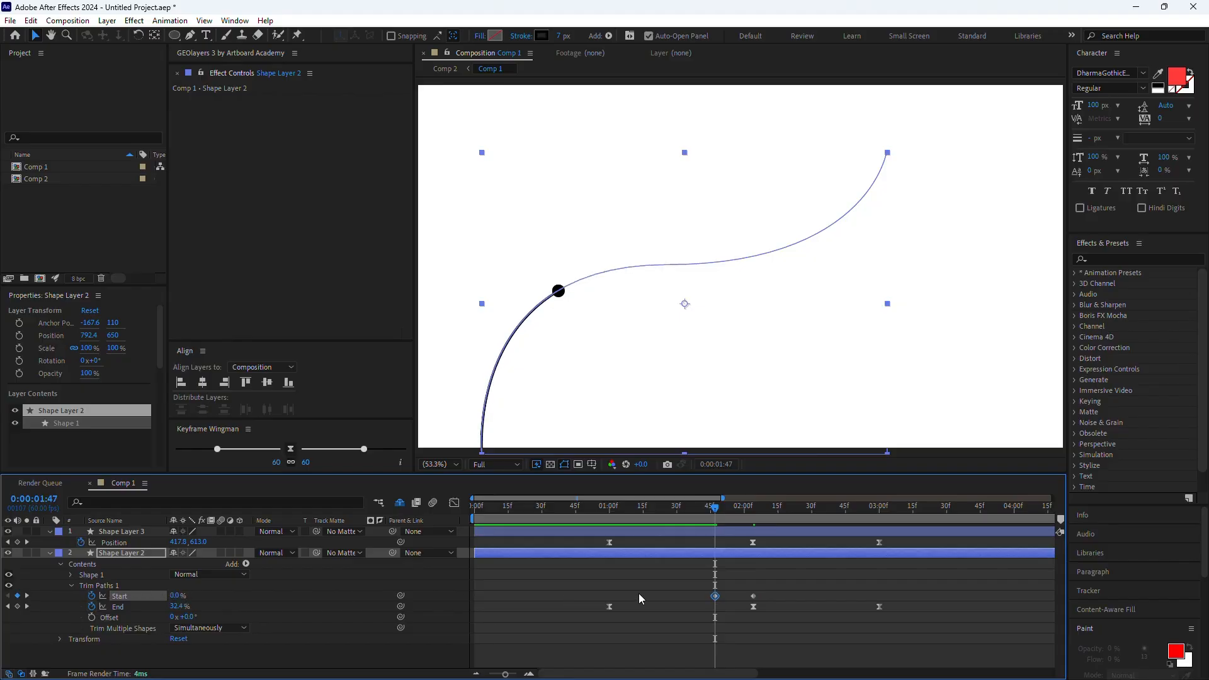
pyautogui.moveTo(723, 514); pyautogui.dragTo(885, 530)
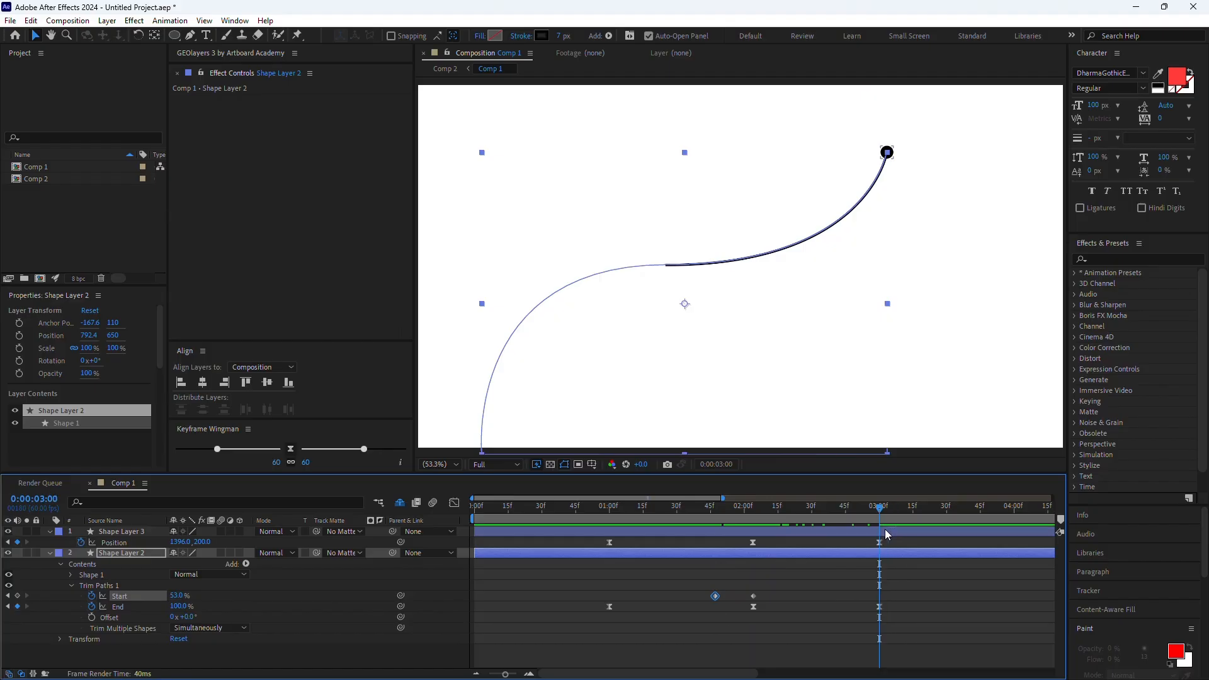
pyautogui.scroll(5, 758, 592)
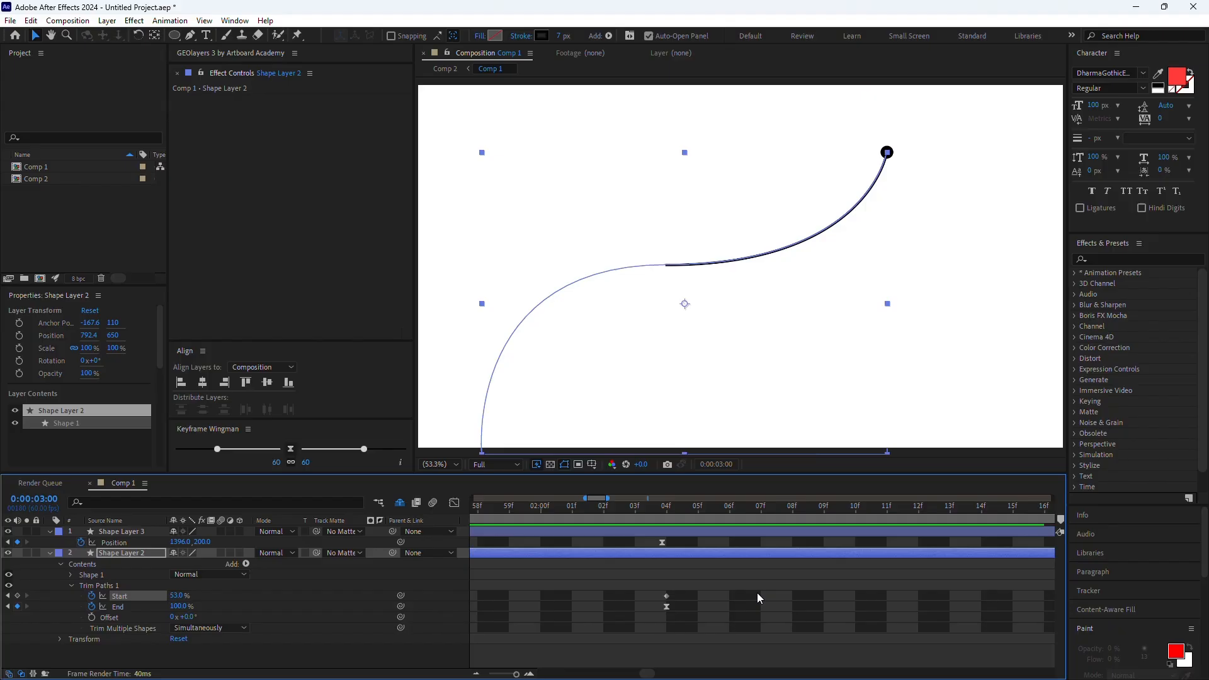
pyautogui.scroll(-5, 758, 593)
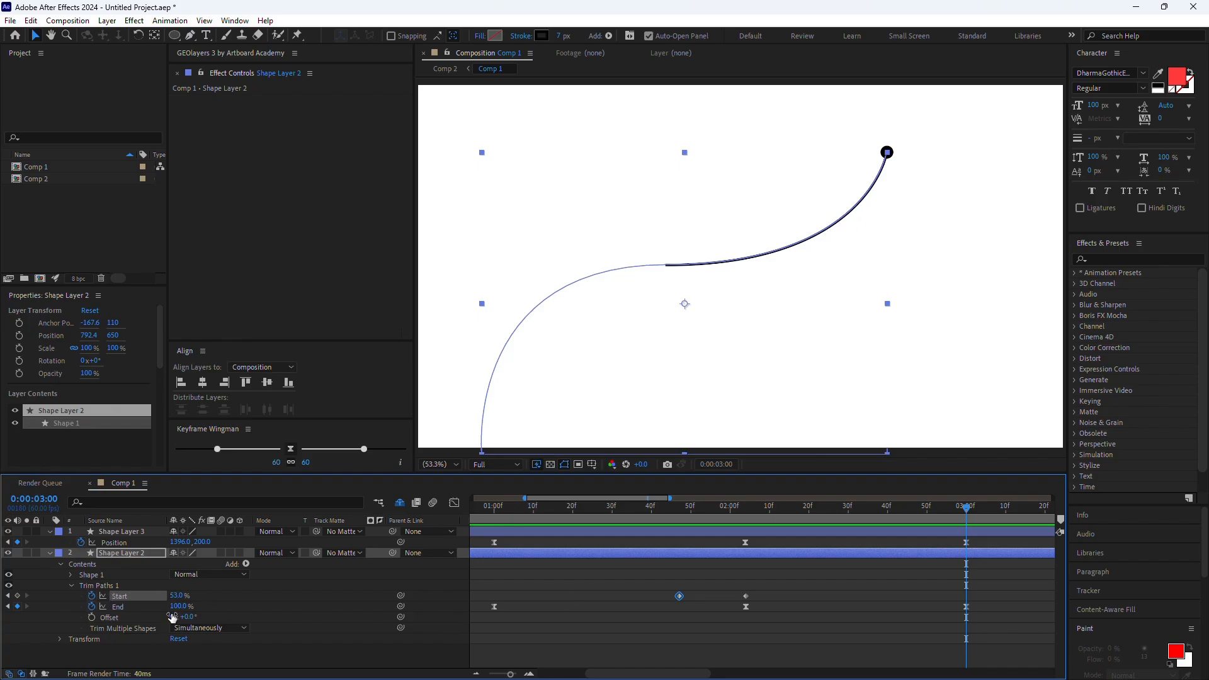
pyautogui.moveTo(178, 595); pyautogui.dragTo(236, 595)
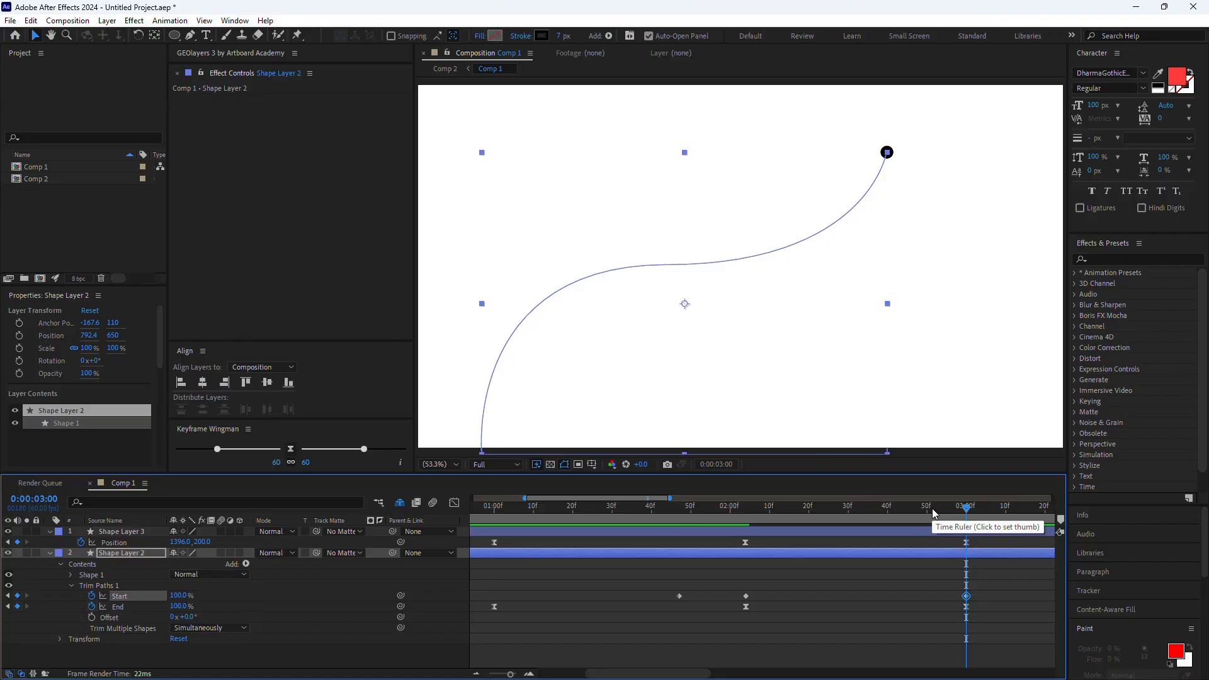
# Add a Trim Paths Start keyframe at 0:00:02:46 with a value of 53%
pyautogui.scroll(-2, 800, 563)
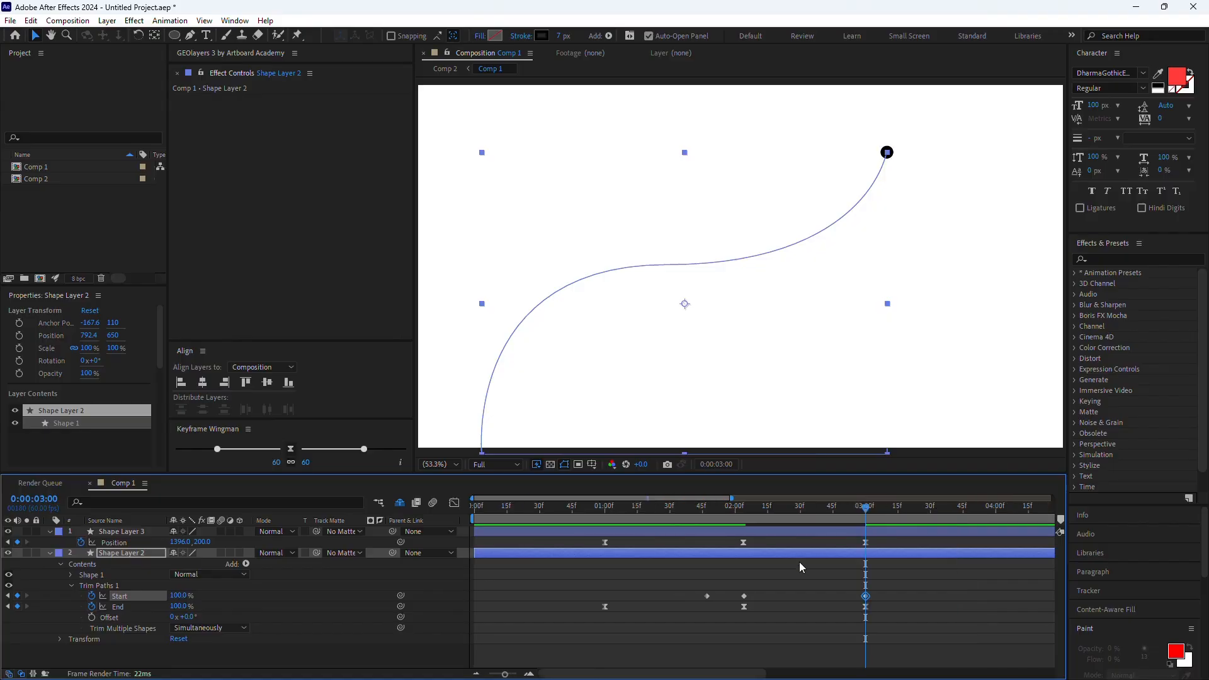
pyautogui.click(836, 510)
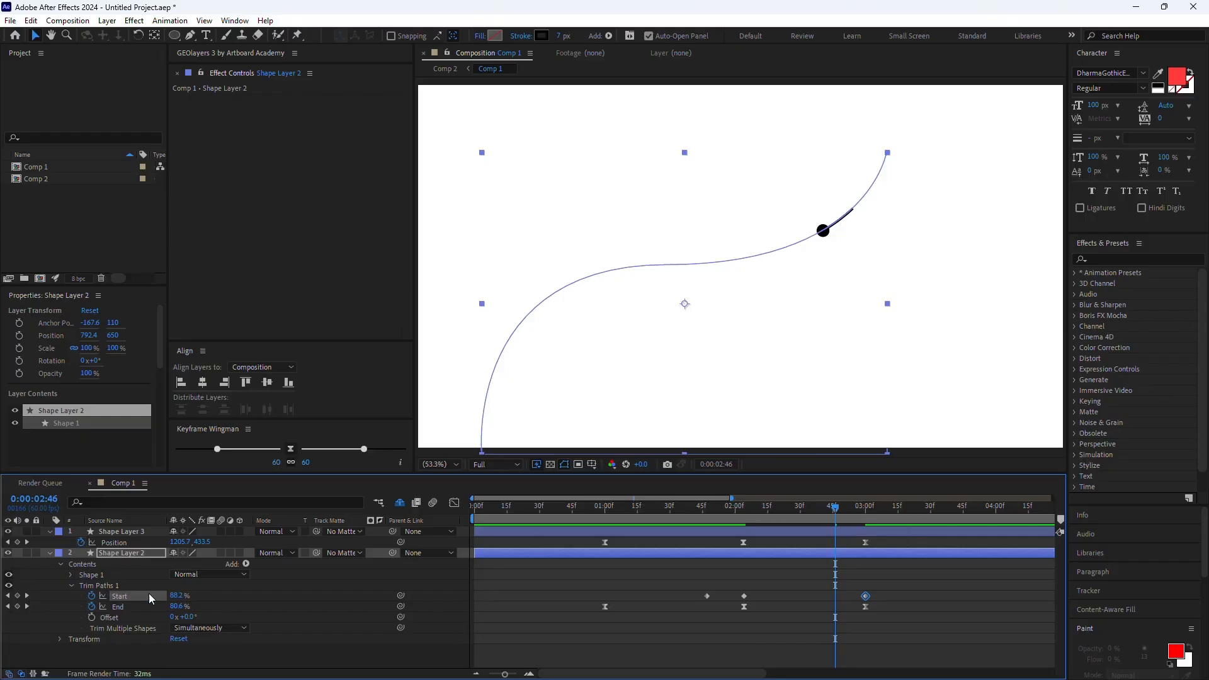
pyautogui.moveTo(175, 595)
pyautogui.mouseDown()
pyautogui.moveTo(143, 591)
pyautogui.moveTo(182, 595)
pyautogui.mouseUp()
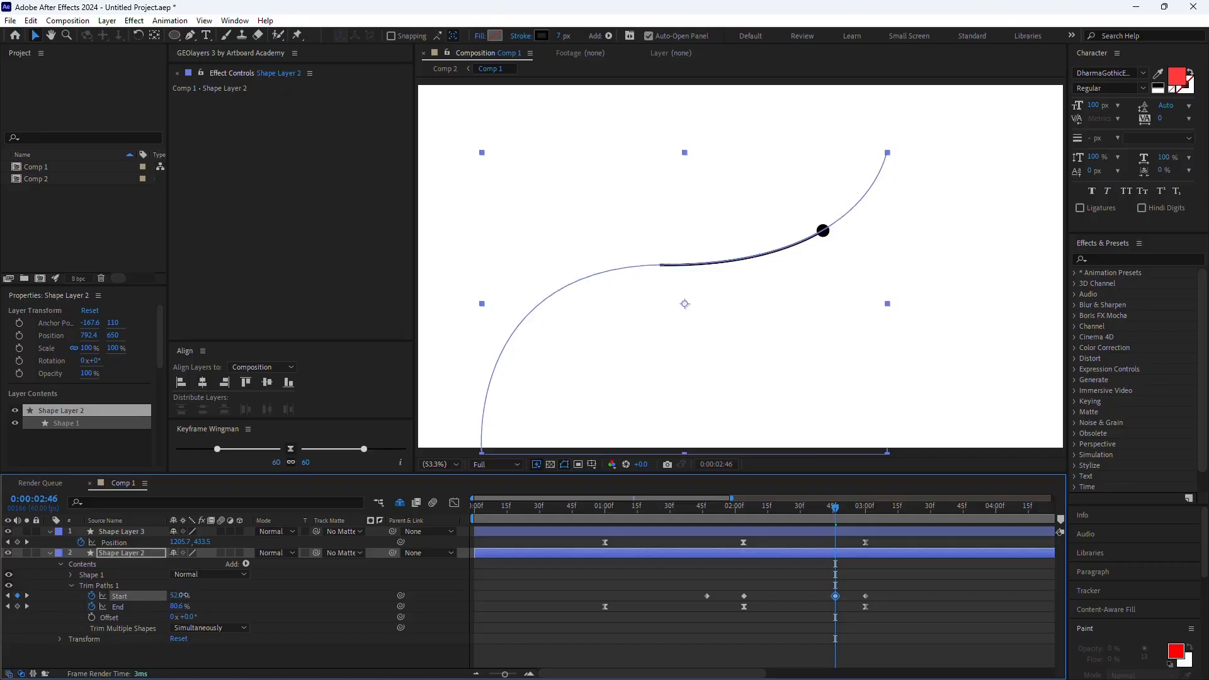
pyautogui.click(748, 509)
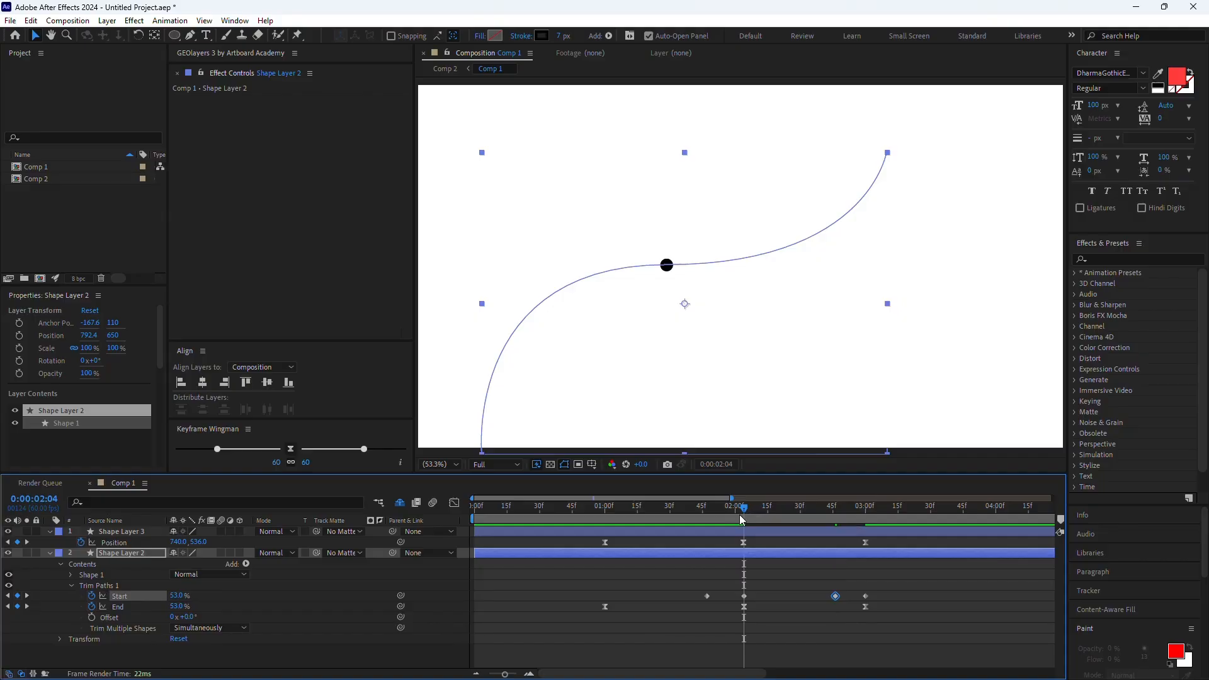
pyautogui.moveTo(735, 510); pyautogui.dragTo(835, 511)
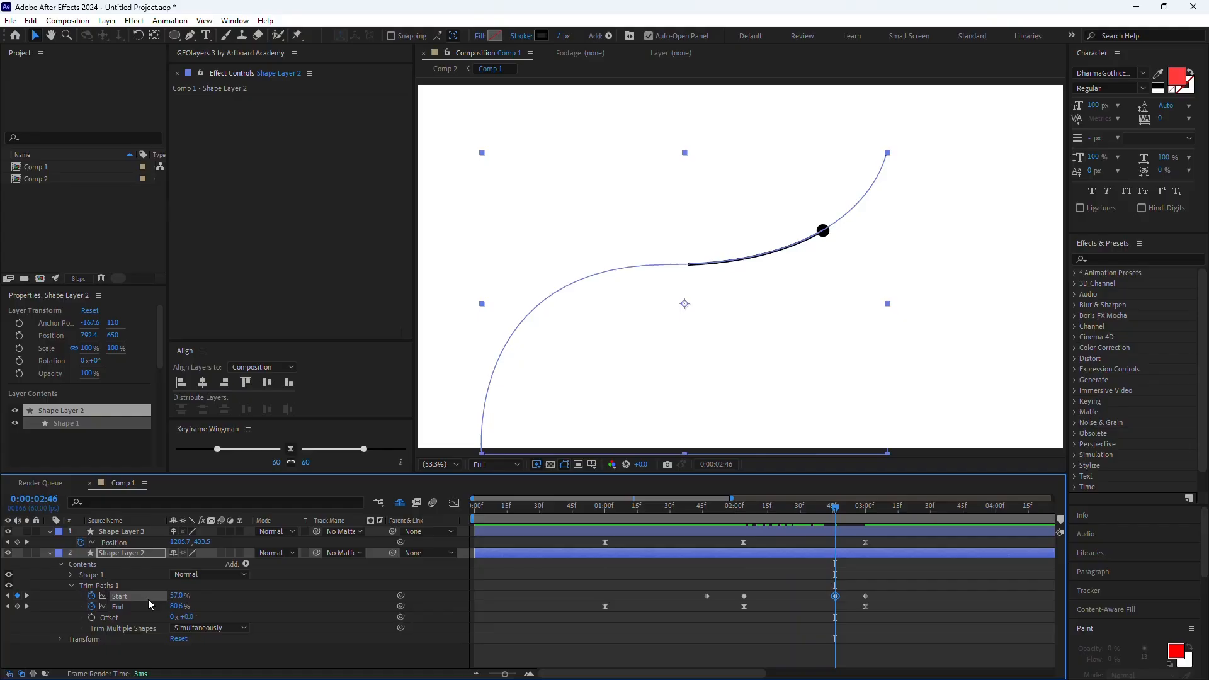
pyautogui.click(174, 595)
pyautogui.write('53')
pyautogui.press('Return')
# Preview the animation from 0:00:00:51 to check how the line trails and disappears behind the circle
pyautogui.press('-')
pyautogui.moveTo(586, 513); pyautogui.dragTo(542, 510)
pyautogui.click(617, 629)
pyautogui.press('space')
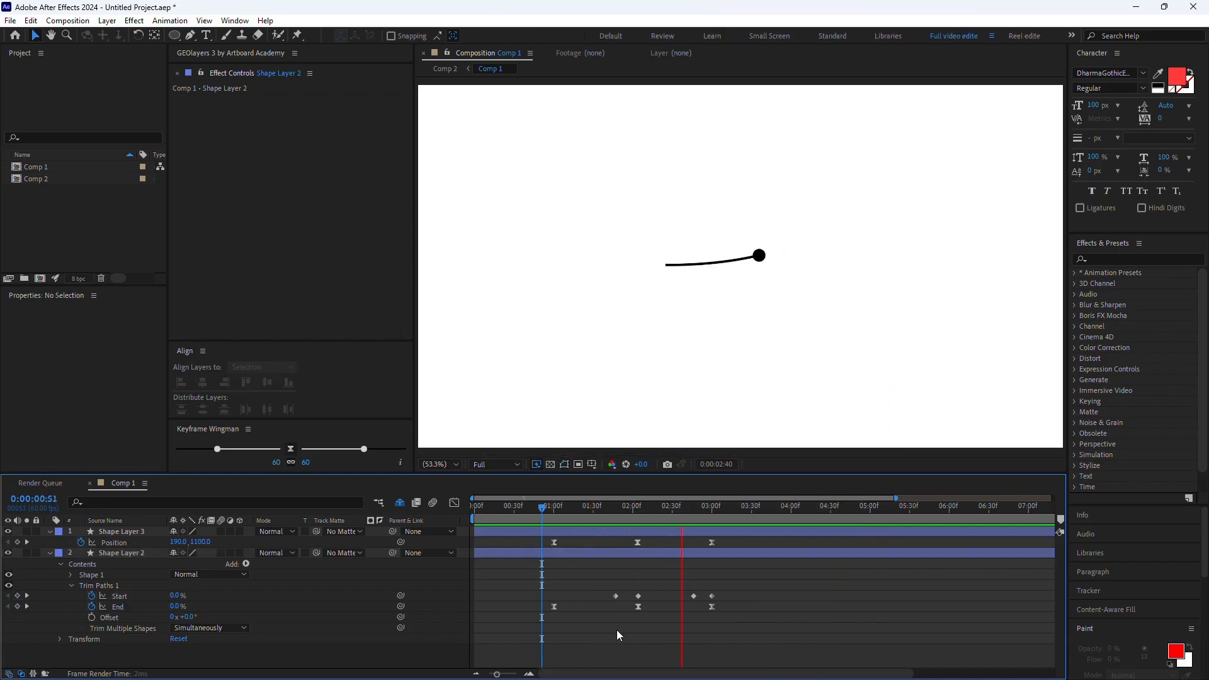
# Stretch all keyframes of both shape layers proportionally so the last ones land at about 0:00:04:00, and preview from 0:00:00:47
pyautogui.moveTo(730, 630); pyautogui.dragTo(548, 535)
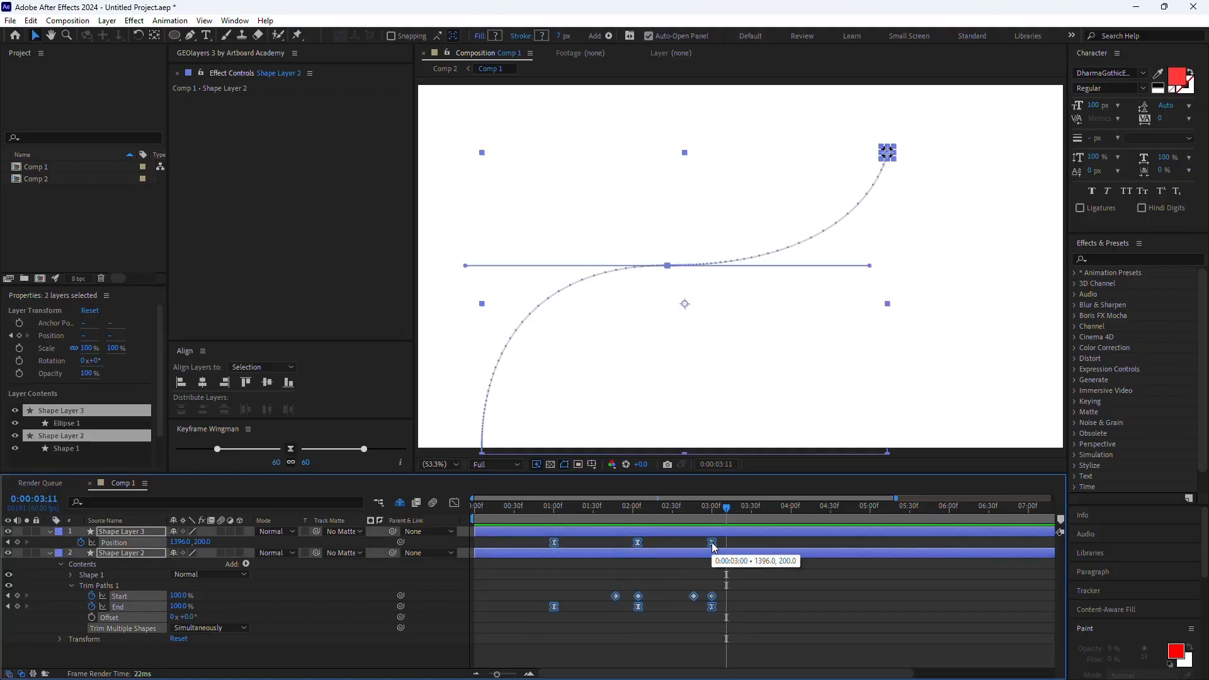
pyautogui.moveTo(712, 543); pyautogui.dragTo(793, 547)
pyautogui.hotkey('ctrl', 'z')
pyautogui.click(536, 511)
pyautogui.press('space')
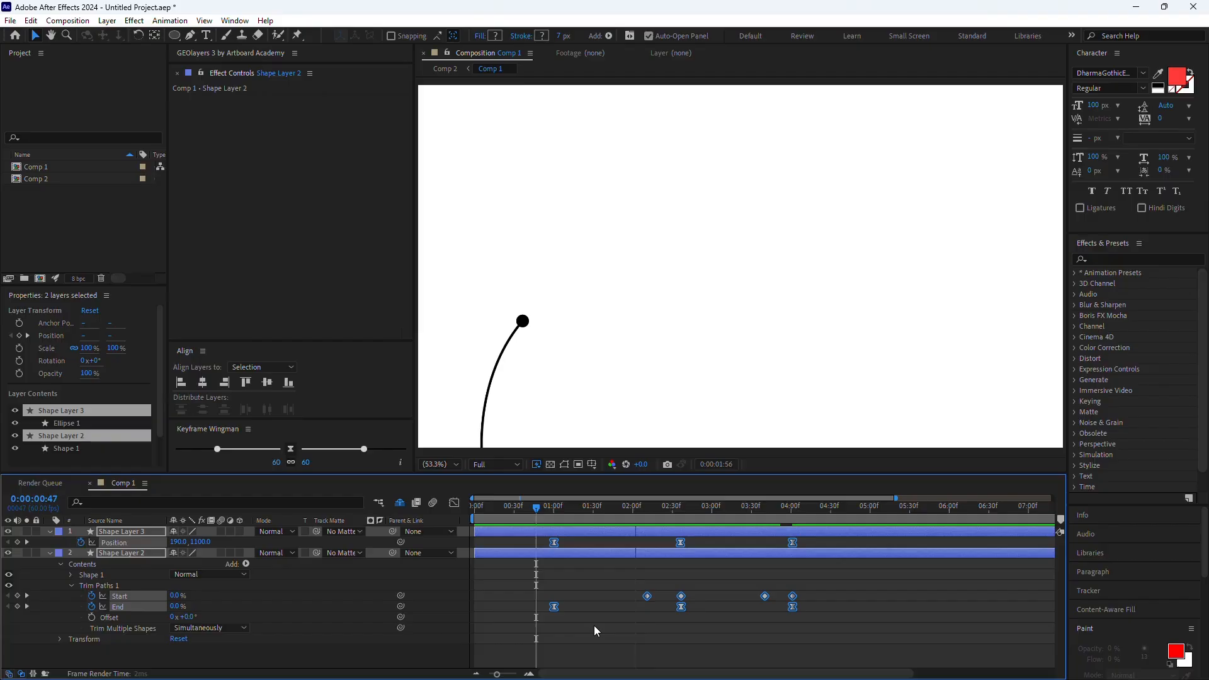
pyautogui.press('space')
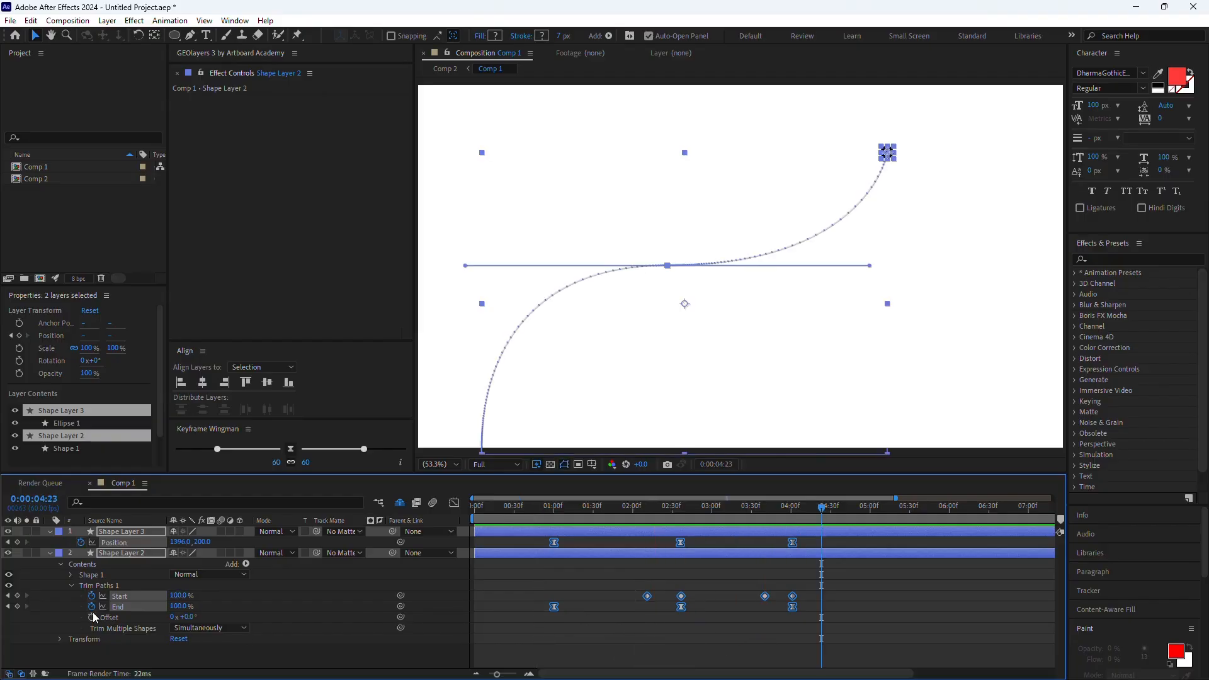
# Expand the Stroke 1 Taper properties of Shape Layer 2 and set the taper Start Length to 29%, checking it at 0:00:02:18
pyautogui.click(69, 575)
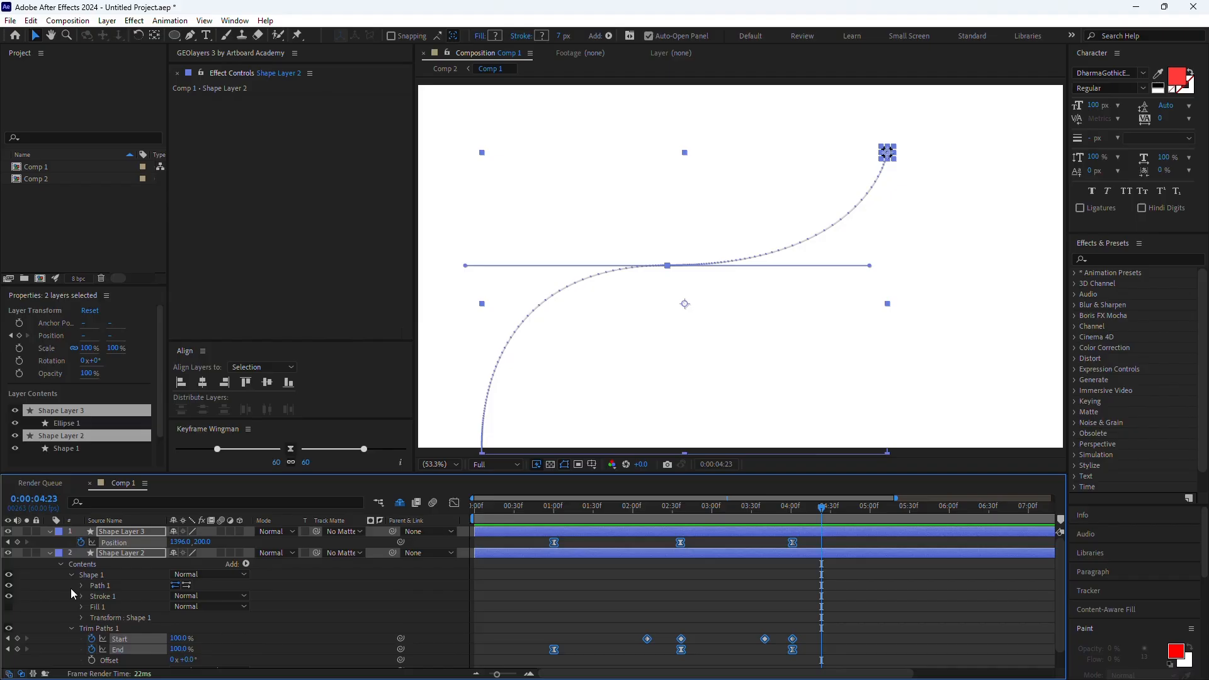
pyautogui.click(79, 594)
pyautogui.scroll(-2, 80, 596)
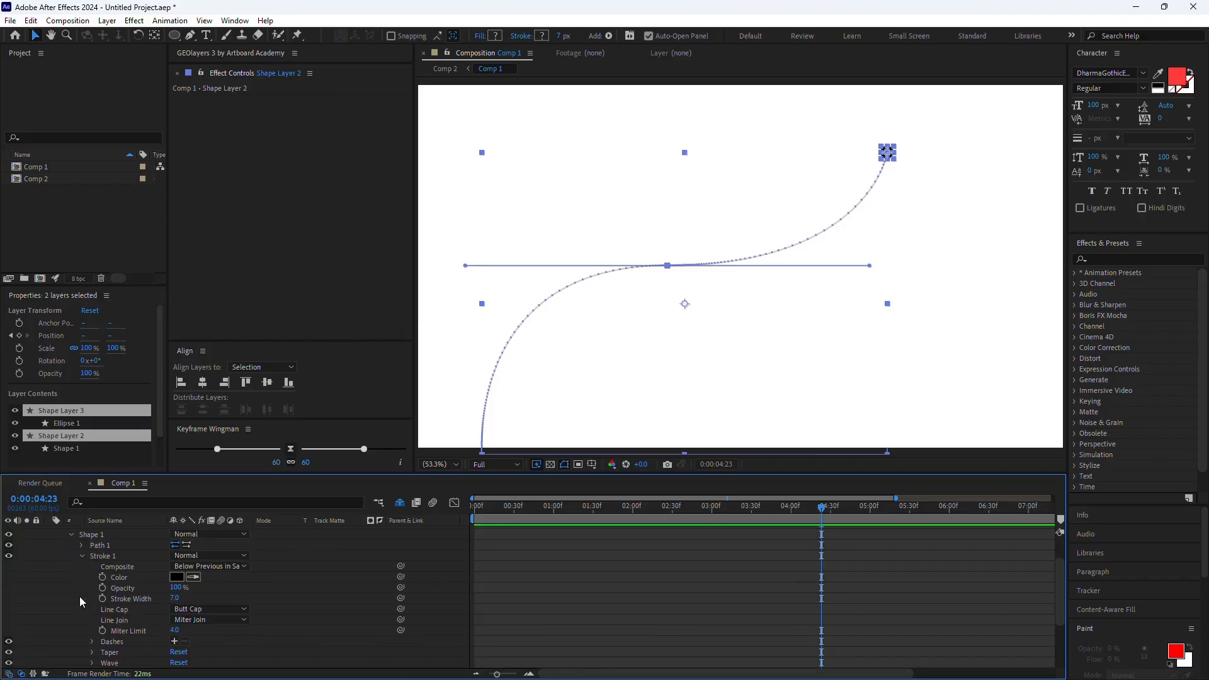
pyautogui.click(93, 652)
pyautogui.scroll(-3, 104, 646)
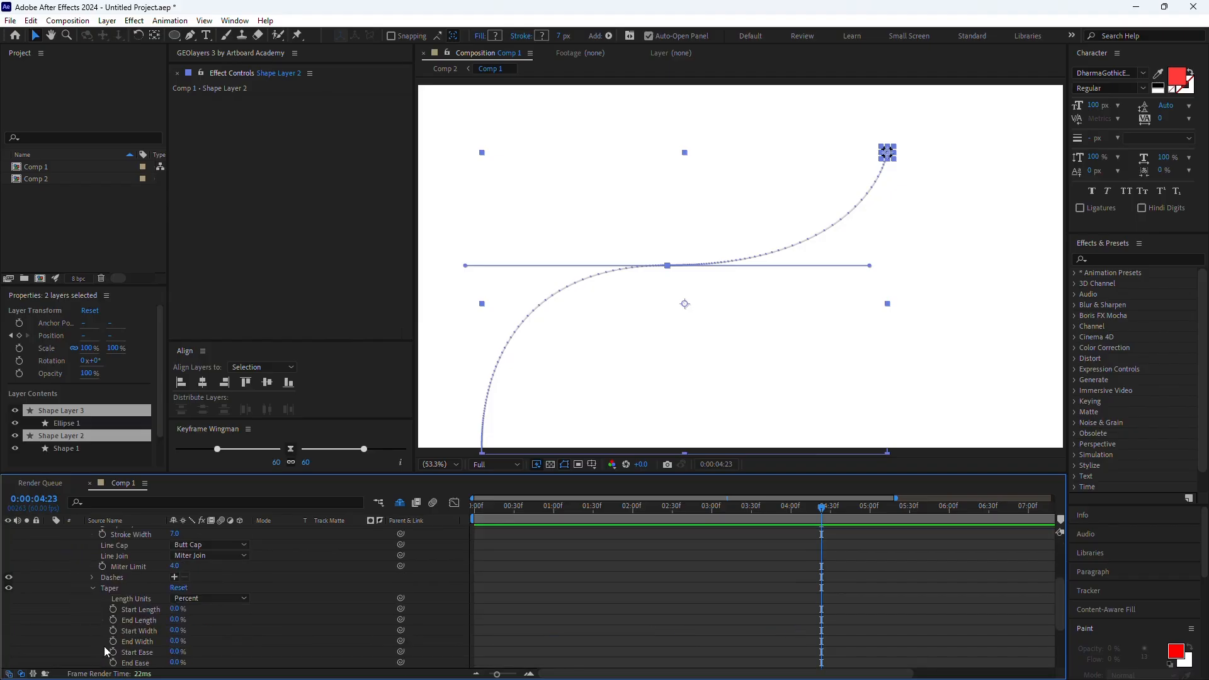
pyautogui.moveTo(184, 610); pyautogui.dragTo(197, 609)
pyautogui.moveTo(570, 508)
pyautogui.mouseDown()
pyautogui.moveTo(675, 509)
pyautogui.moveTo(657, 509)
pyautogui.mouseUp()
pyautogui.moveTo(178, 609); pyautogui.dragTo(171, 610)
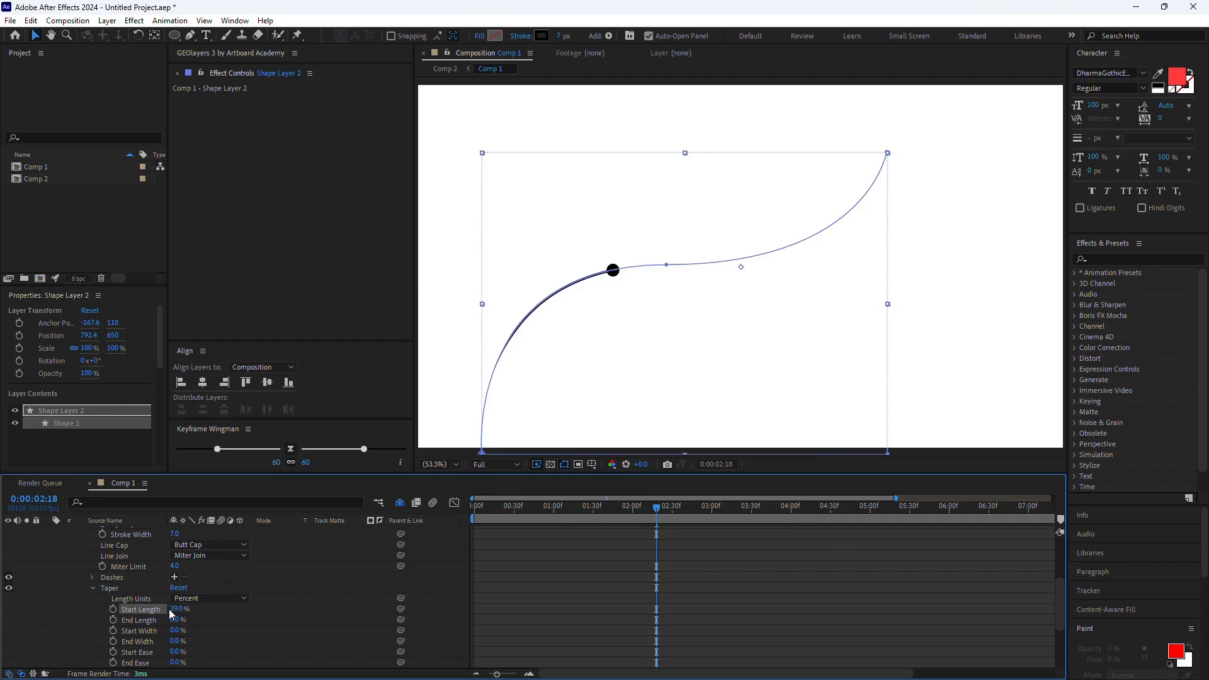
# Show only the animated properties of Shape Layer 2 and preview the tapered line from 0:00:00:45
pyautogui.moveTo(570, 510)
pyautogui.mouseDown()
pyautogui.moveTo(500, 522)
pyautogui.moveTo(459, 553)
pyautogui.mouseUp()
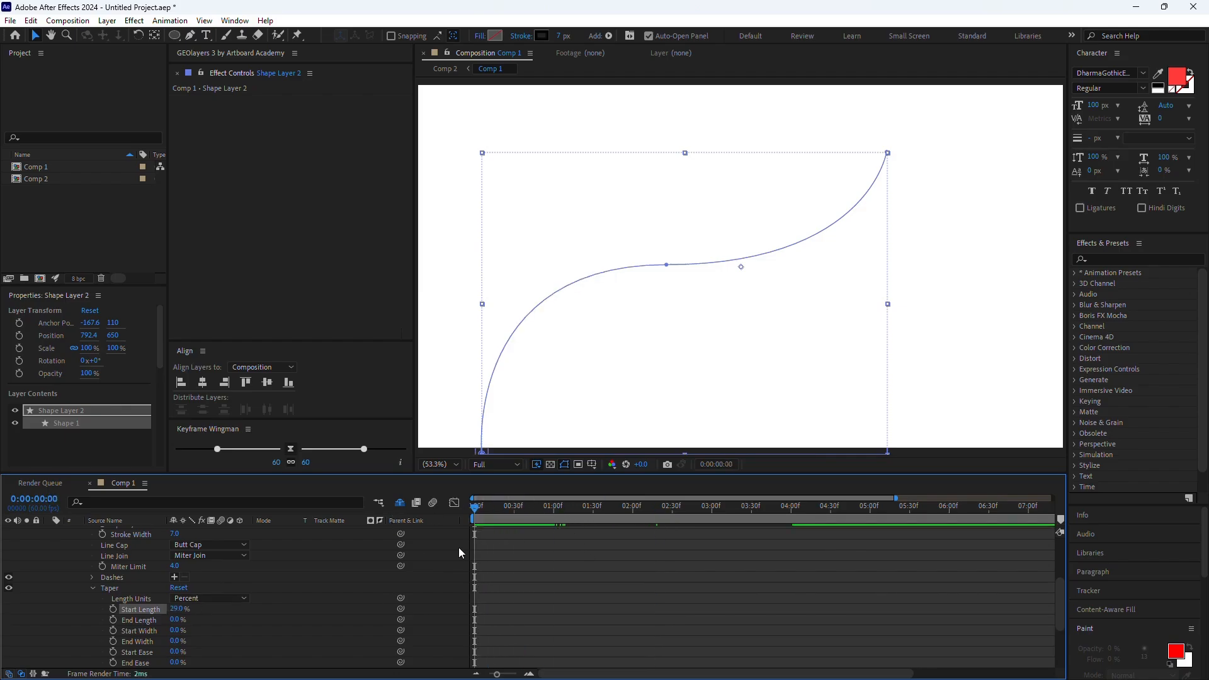
pyautogui.press('u')
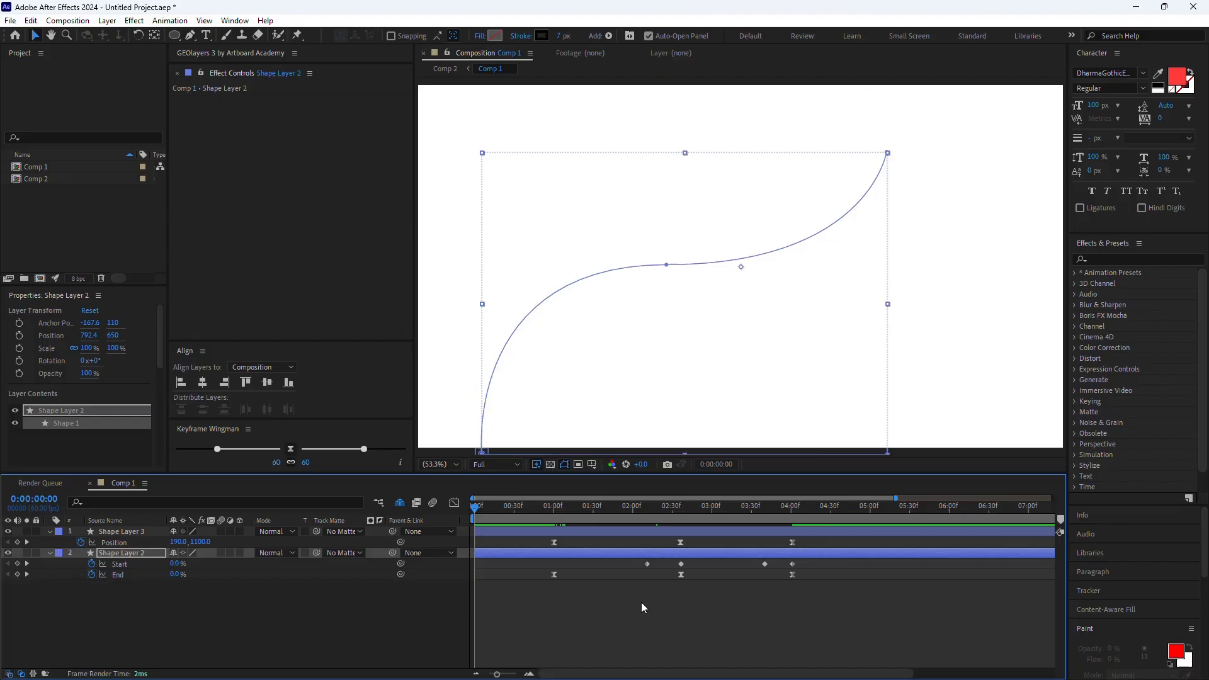
pyautogui.moveTo(561, 515); pyautogui.dragTo(534, 512)
pyautogui.press('space')
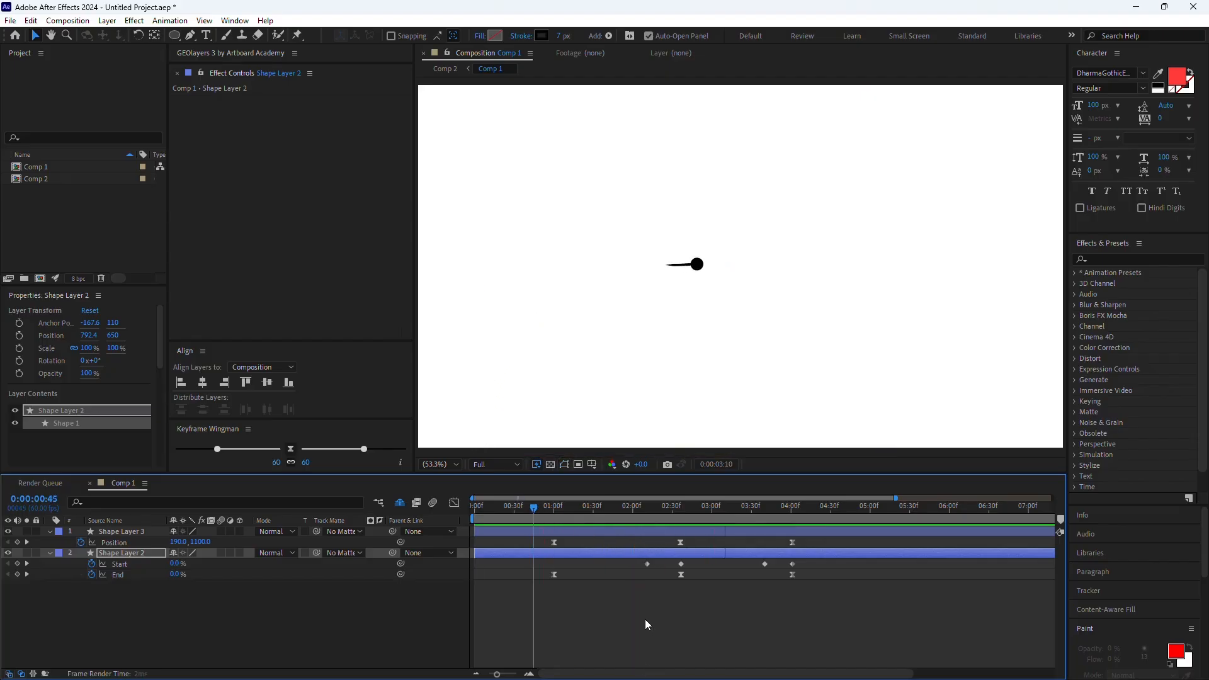
pyautogui.press('space')
# Go to 0:00:02:26 and reveal the Stroke 1 Taper properties of Shape Layer 2
pyautogui.moveTo(554, 508); pyautogui.dragTo(667, 518)
pyautogui.click(49, 553)
pyautogui.click(59, 570)
pyautogui.click(50, 553)
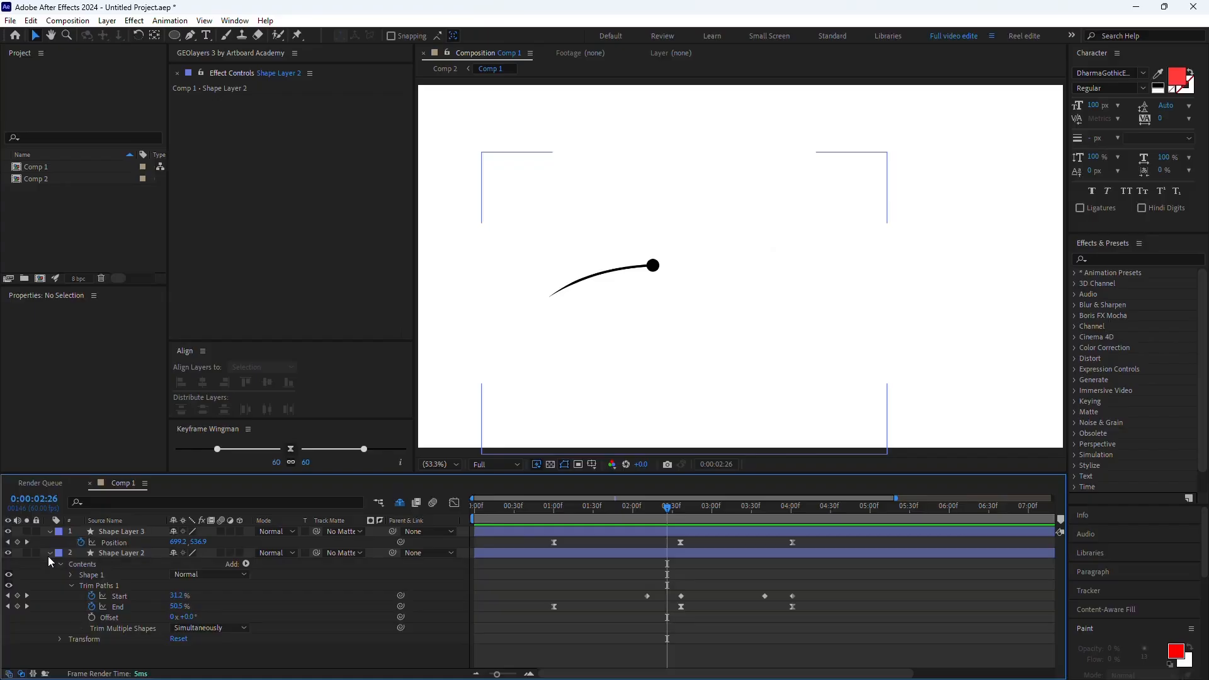
pyautogui.click(70, 575)
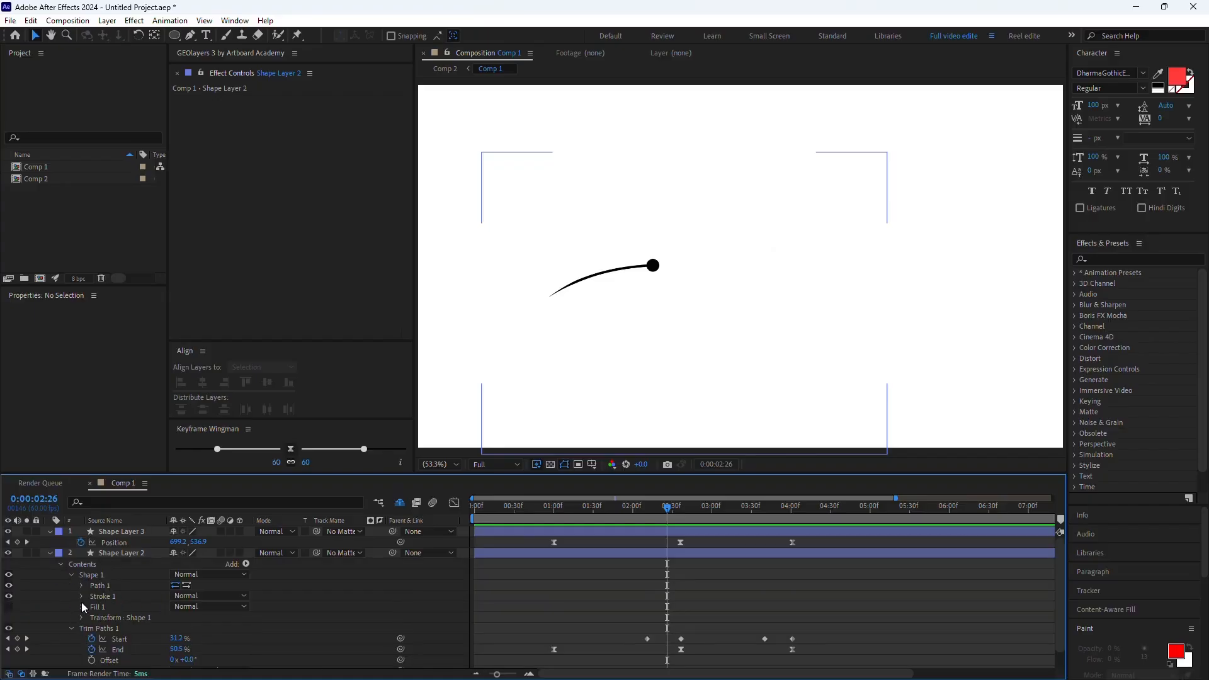
pyautogui.click(81, 596)
pyautogui.click(91, 651)
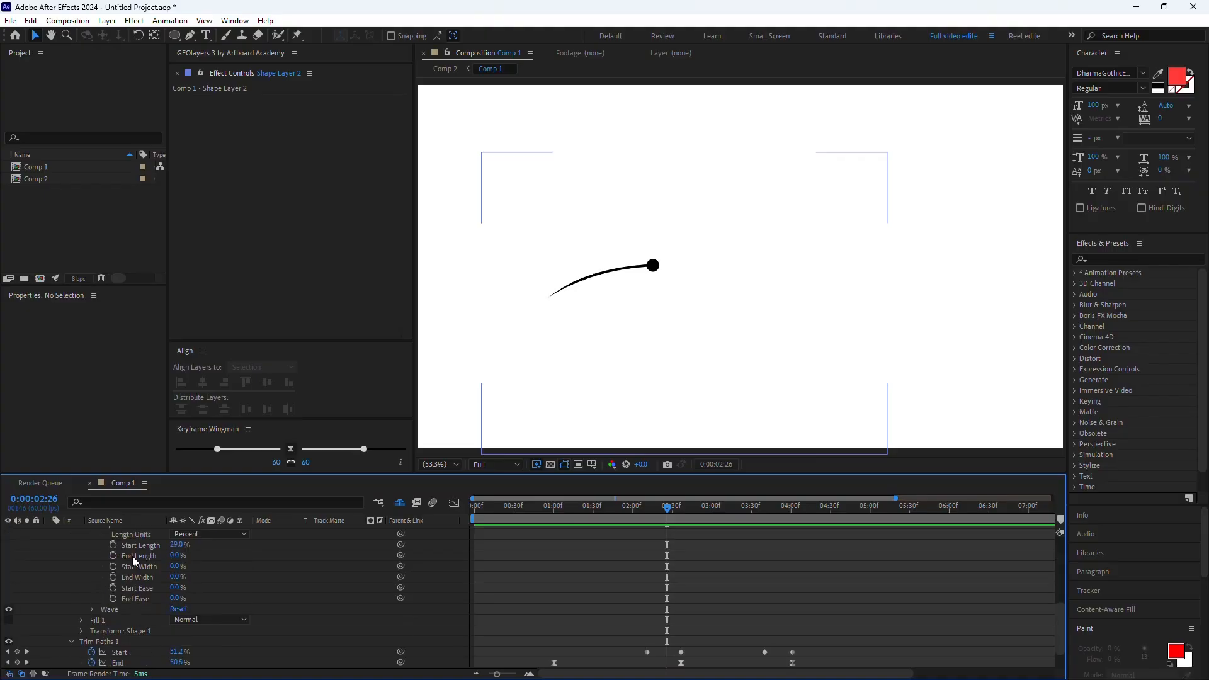
# Set the taper Start Length to 90% and check the deselected line at 0:00:03:49
pyautogui.scroll(3, 132, 556)
pyautogui.moveTo(172, 609); pyautogui.dragTo(235, 612)
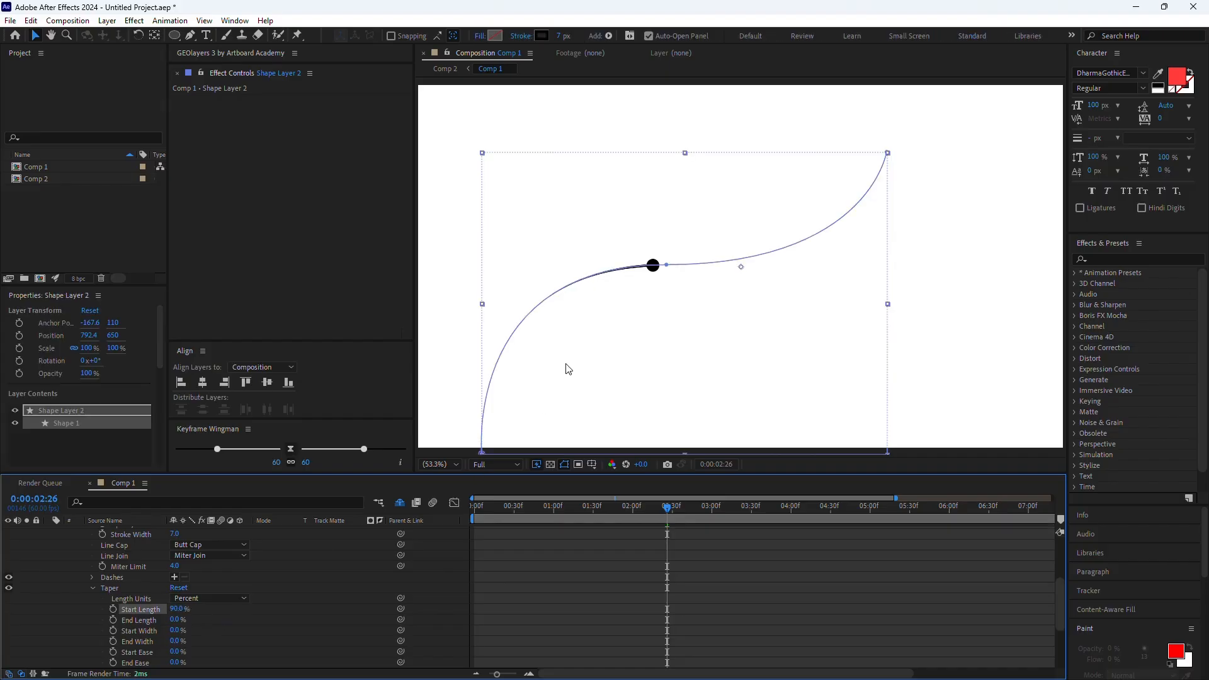
pyautogui.moveTo(661, 513); pyautogui.dragTo(777, 526)
pyautogui.click(921, 402)
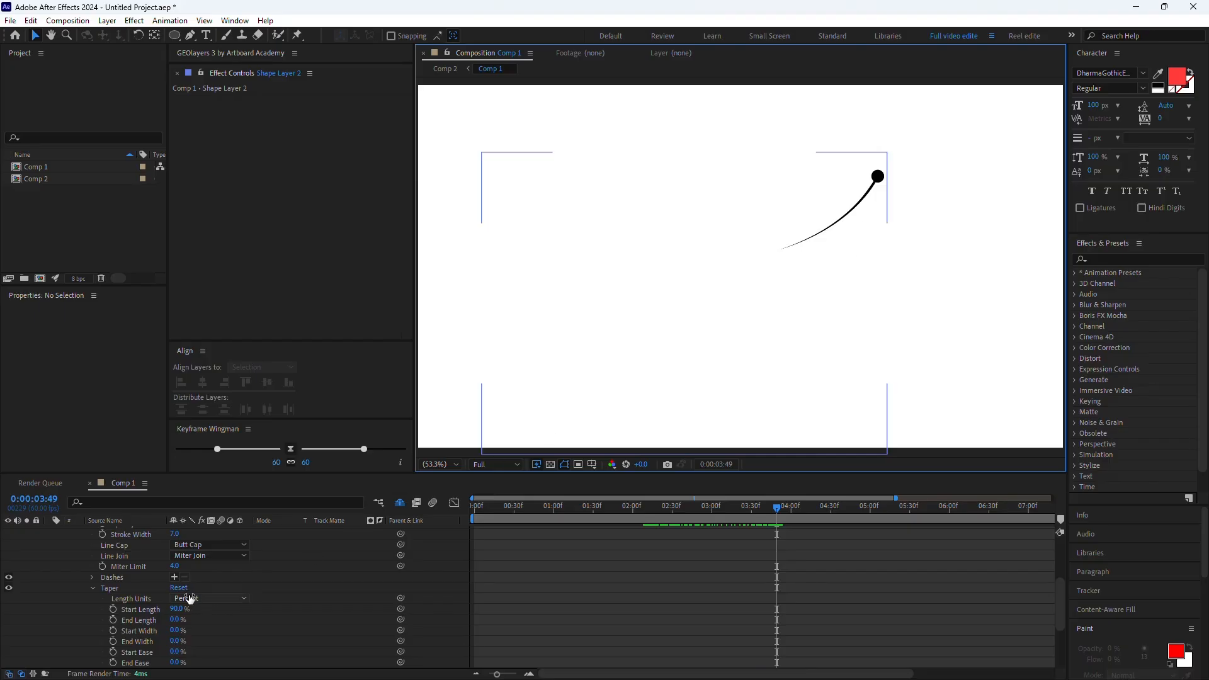
# Set the taper Start Length to 70%, show only the animated properties and preview the animation from 0:00:00:42
pyautogui.moveTo(175, 607); pyautogui.dragTo(217, 617)
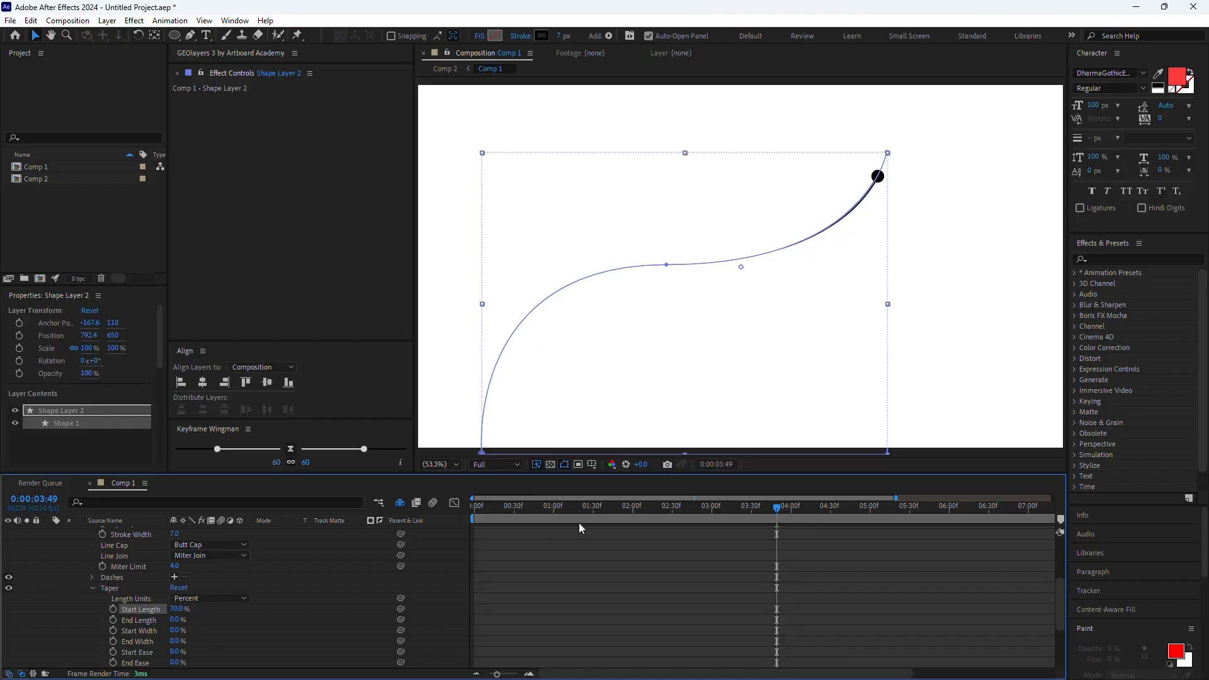
pyautogui.press('u')
pyautogui.click(530, 515)
pyautogui.click(626, 624)
pyautogui.press('space')
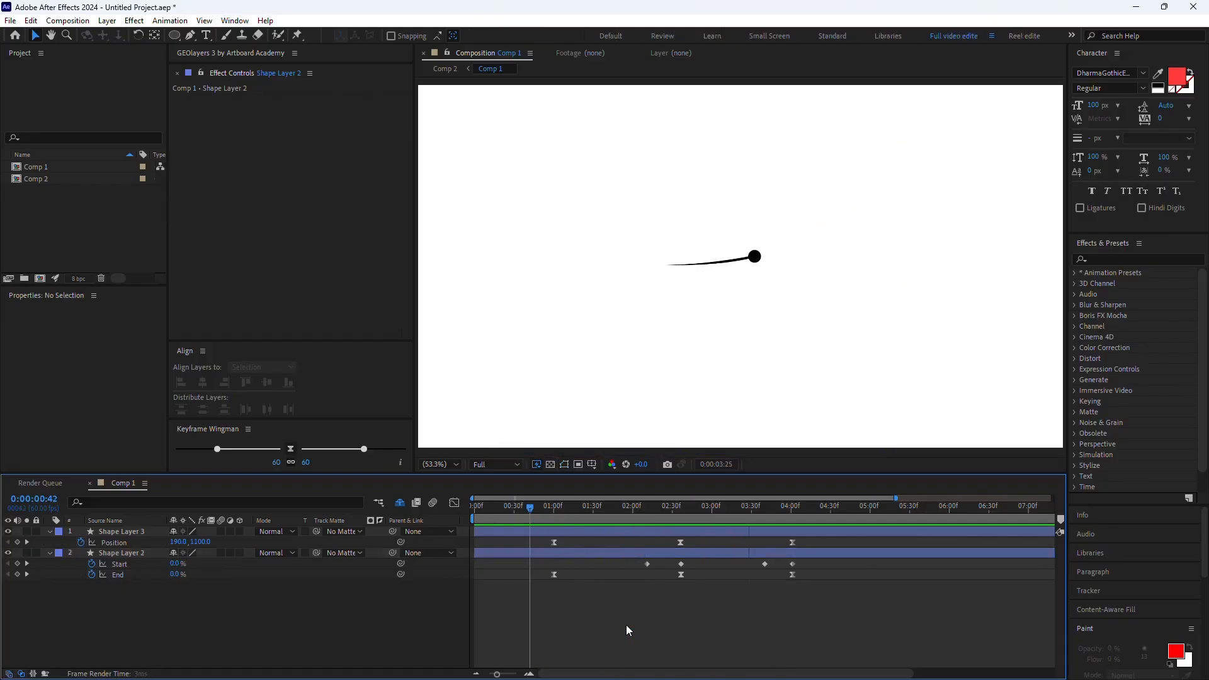
pyautogui.press('space')
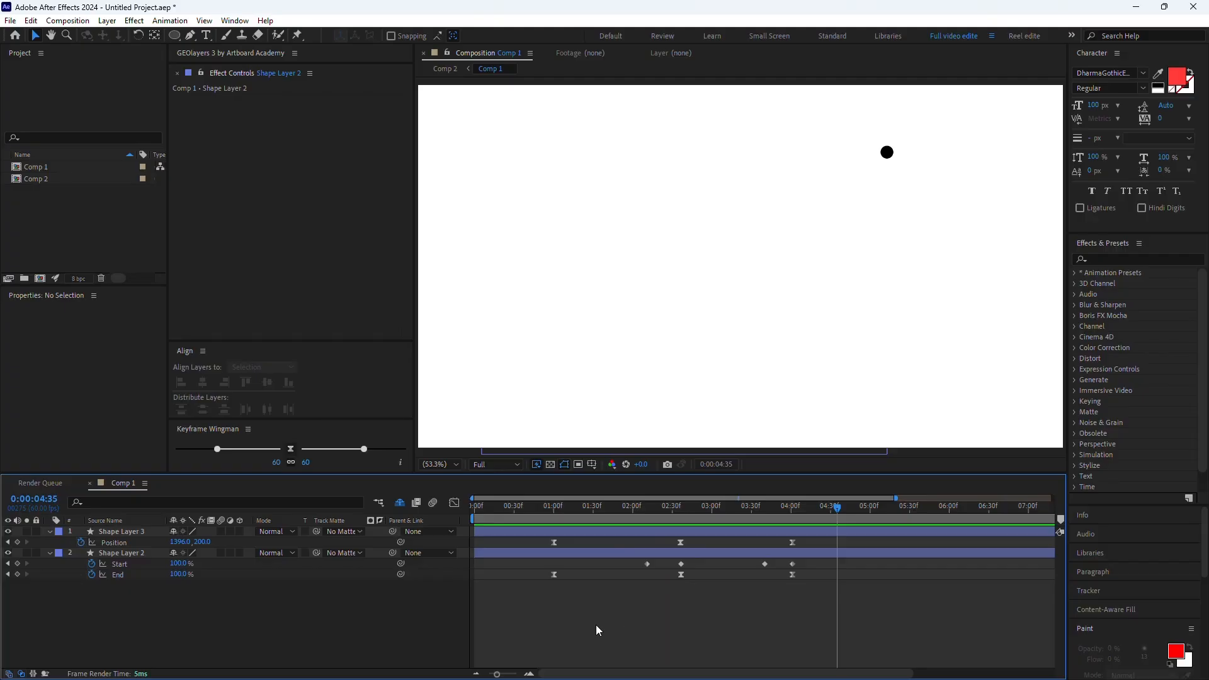